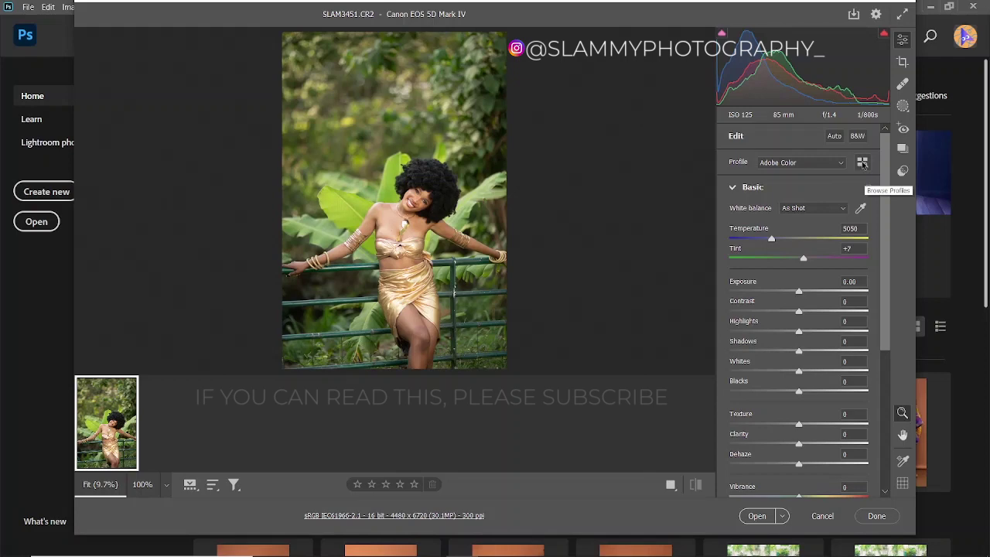
# Browse the raw photo's profiles, collapse the Adobe Raw group and expand the Artistic group
pyautogui.click(863, 163)
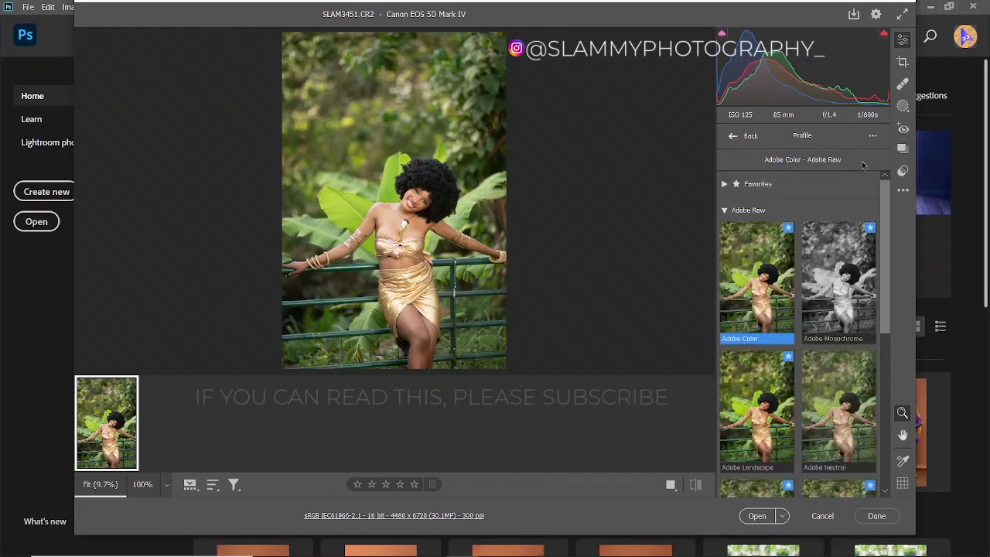
pyautogui.click(725, 210)
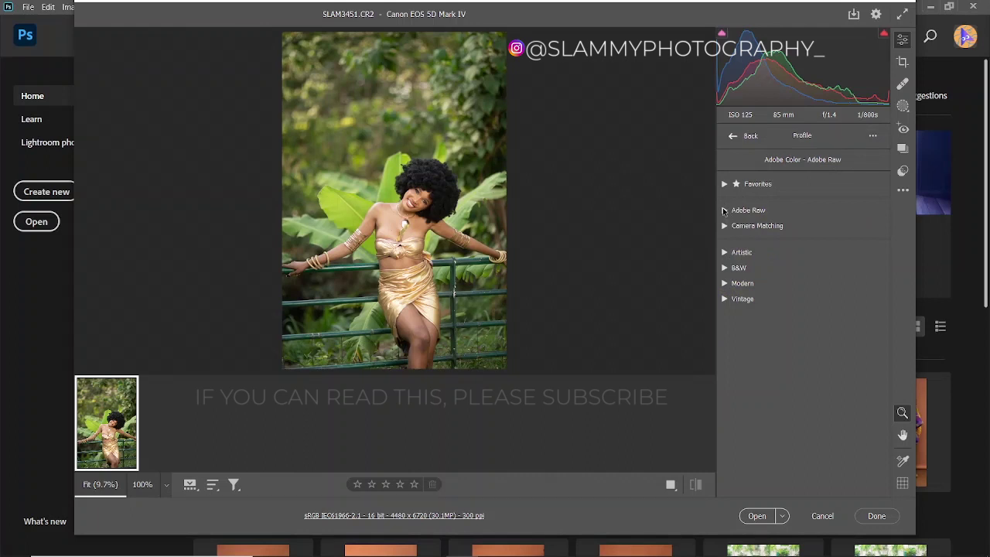
pyautogui.click(725, 253)
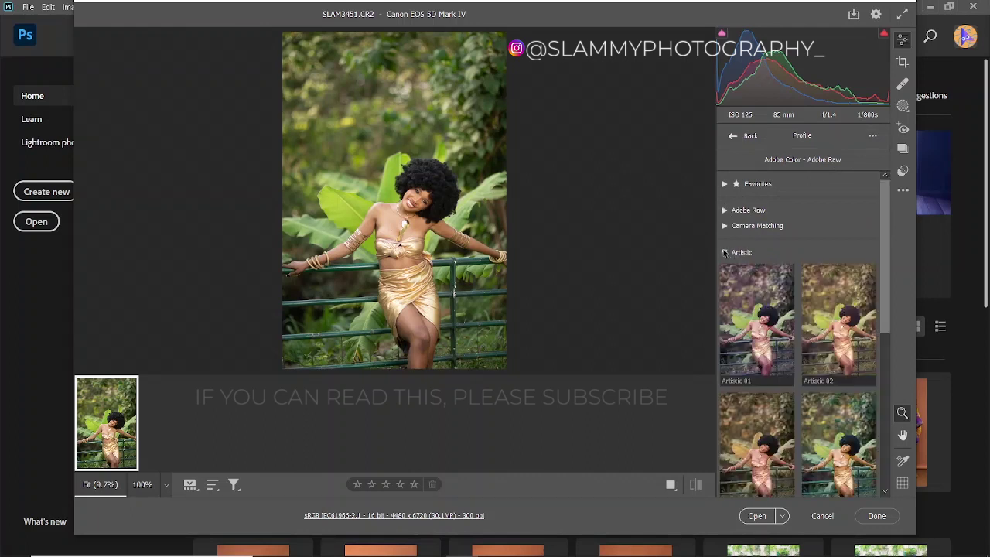
# Try the Artistic 02 and Artistic 05 profiles on the photo and look through the rest of the group
pyautogui.click(745, 330)
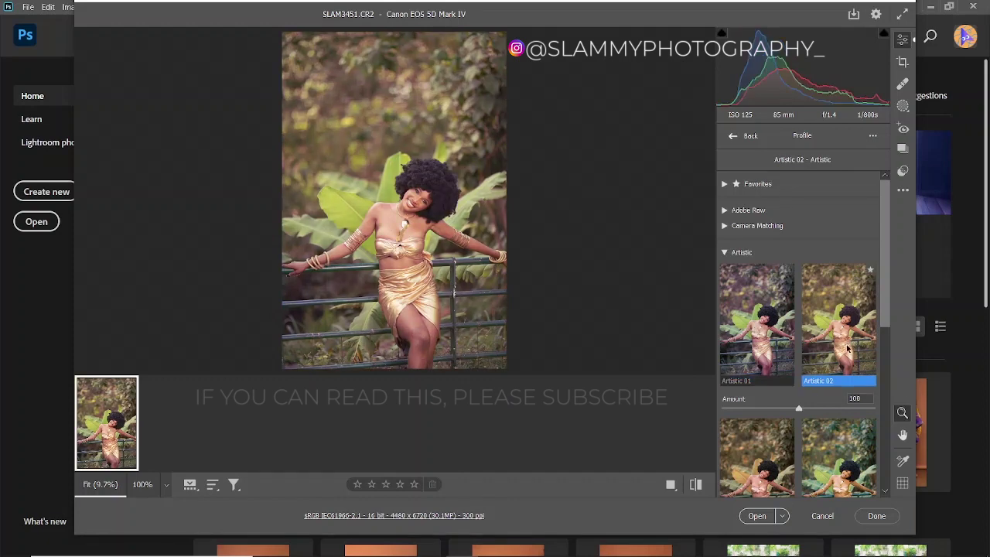
pyautogui.scroll(-4, 849, 344)
pyautogui.click(763, 319)
pyautogui.scroll(-2, 768, 332)
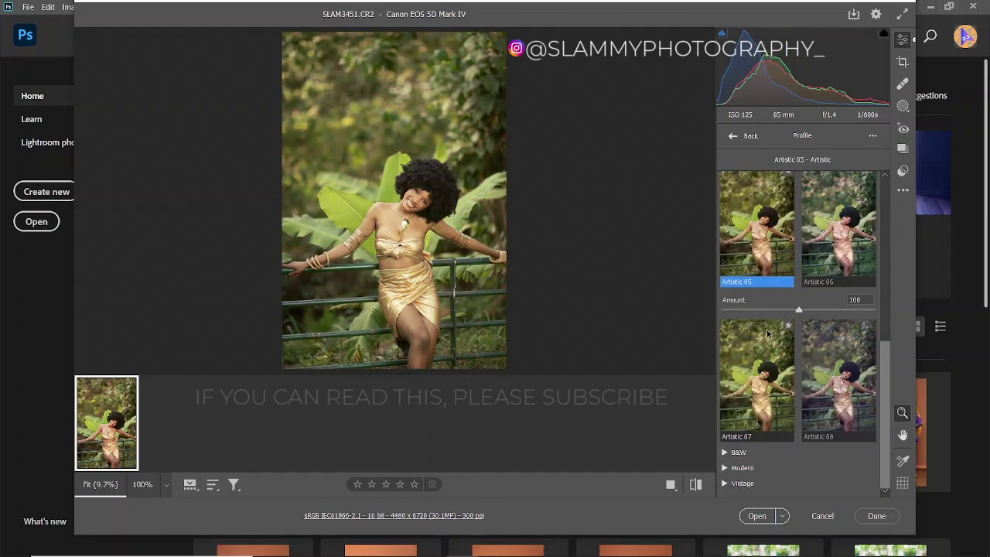
pyautogui.scroll(5, 804, 371)
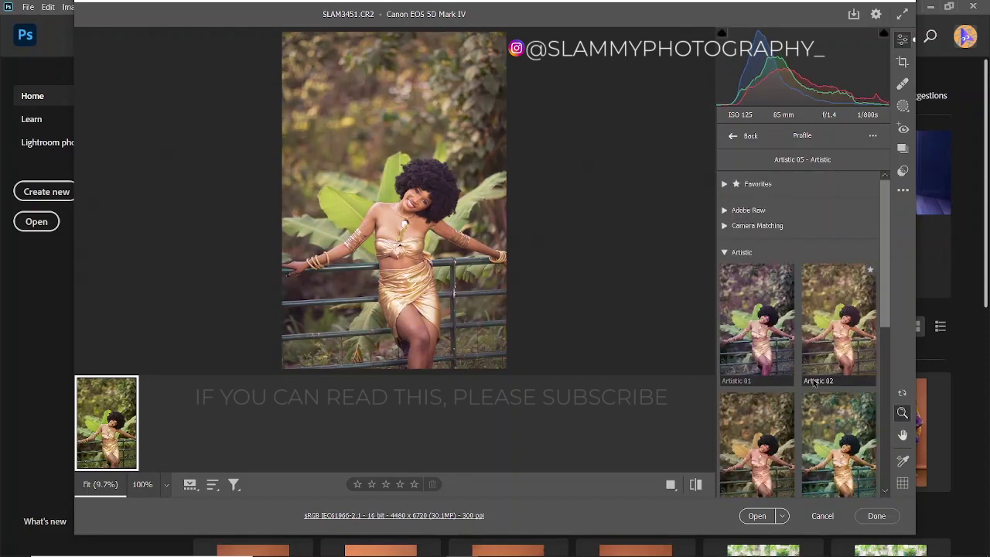
# Replace the Artistic group with the Modern group in the profile list and try Modern 05 on the photo
pyautogui.click(725, 254)
pyautogui.click(725, 284)
pyautogui.click(755, 391)
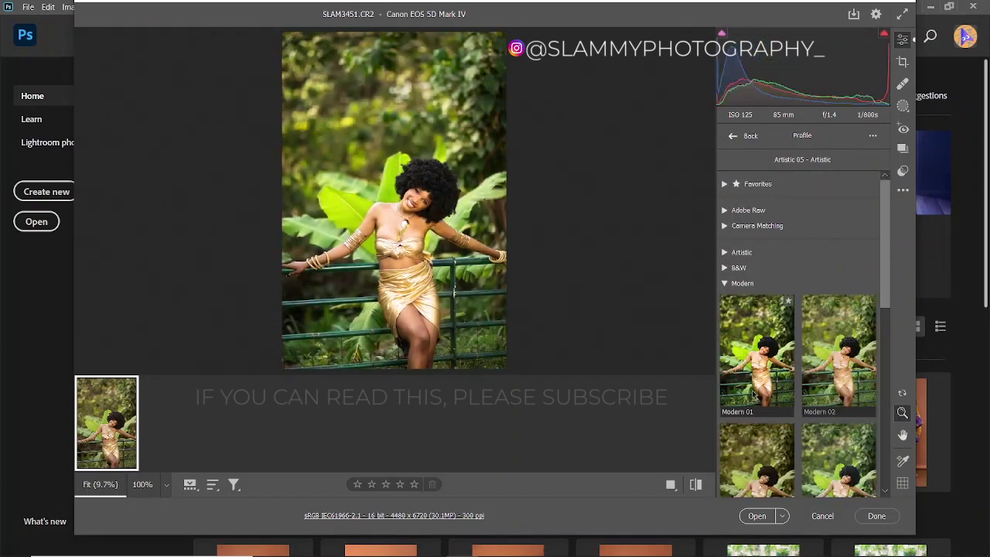
pyautogui.scroll(-2, 757, 391)
pyautogui.scroll(-3, 766, 395)
pyautogui.click(773, 372)
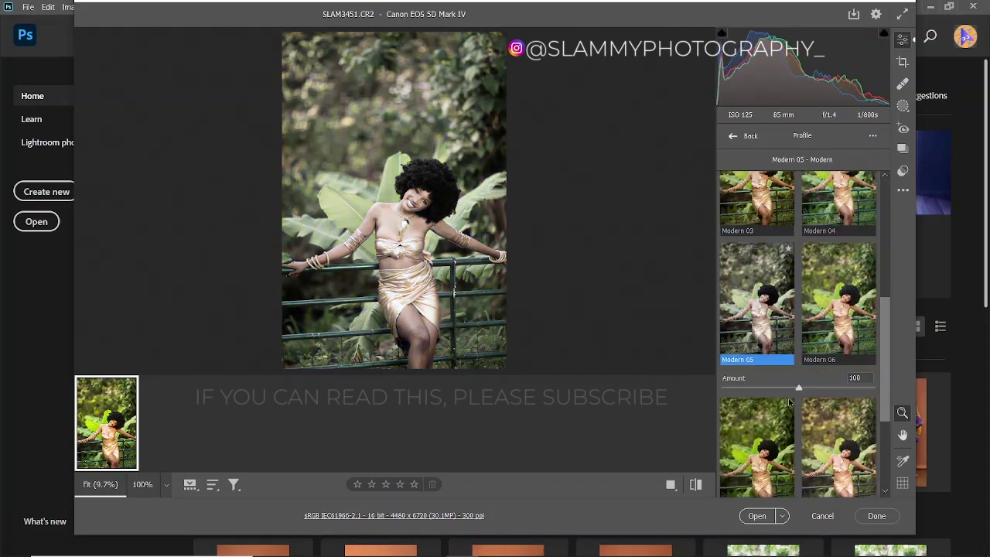
pyautogui.scroll(-2, 790, 402)
pyautogui.scroll(10, 826, 426)
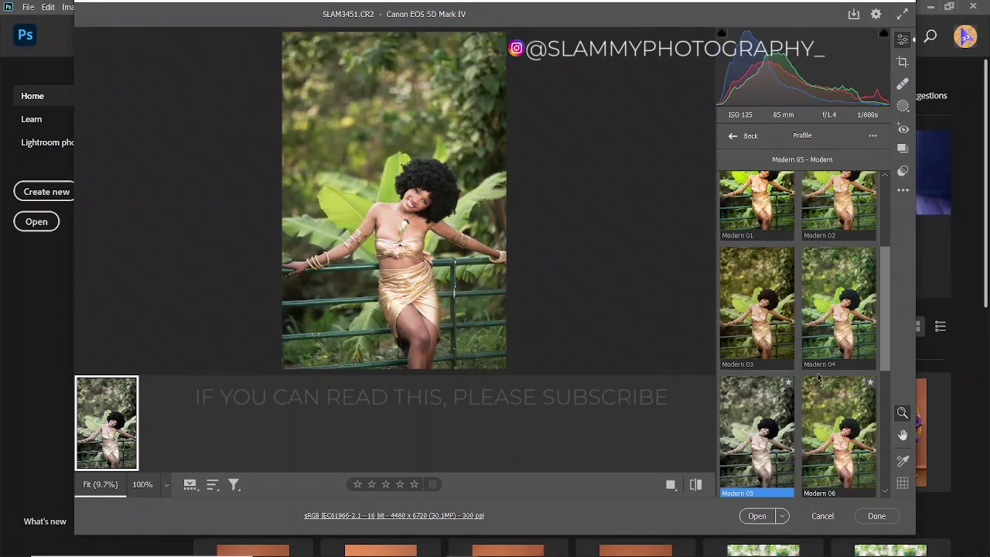
pyautogui.scroll(-4, 729, 291)
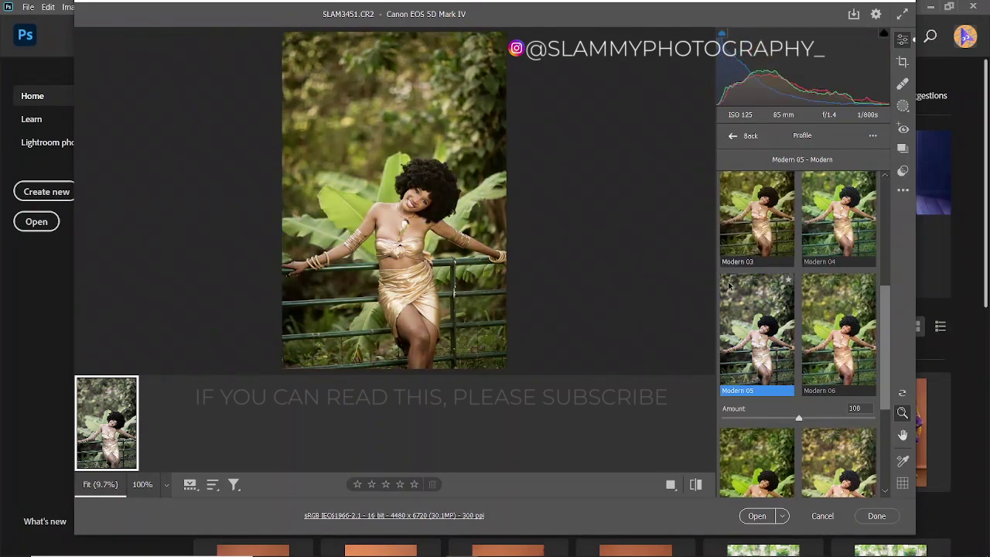
pyautogui.scroll(3, 726, 267)
# Collapse the Modern profiles and examine how the Vintage profiles look on the photo
pyautogui.click(724, 222)
pyautogui.click(726, 302)
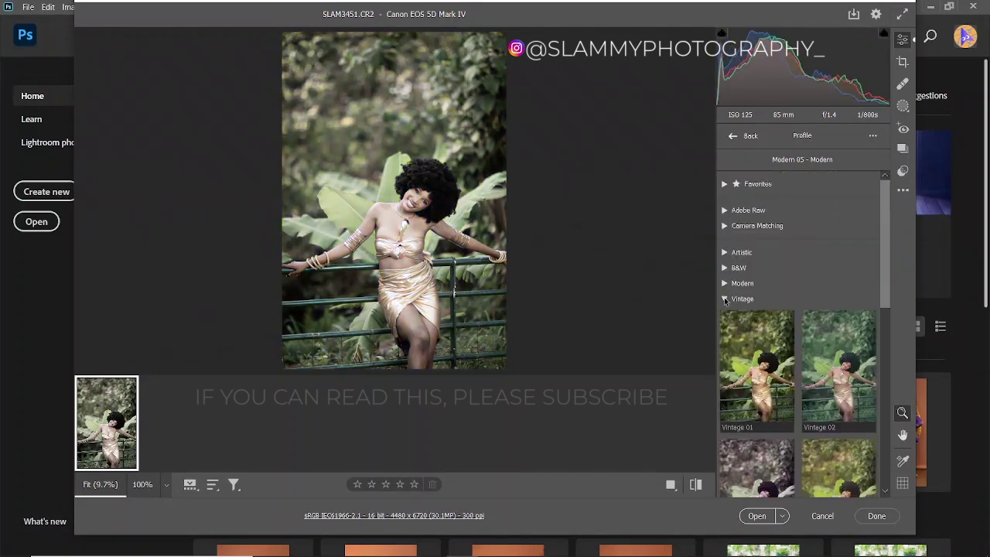
pyautogui.scroll(-5, 752, 396)
pyautogui.scroll(-1, 752, 396)
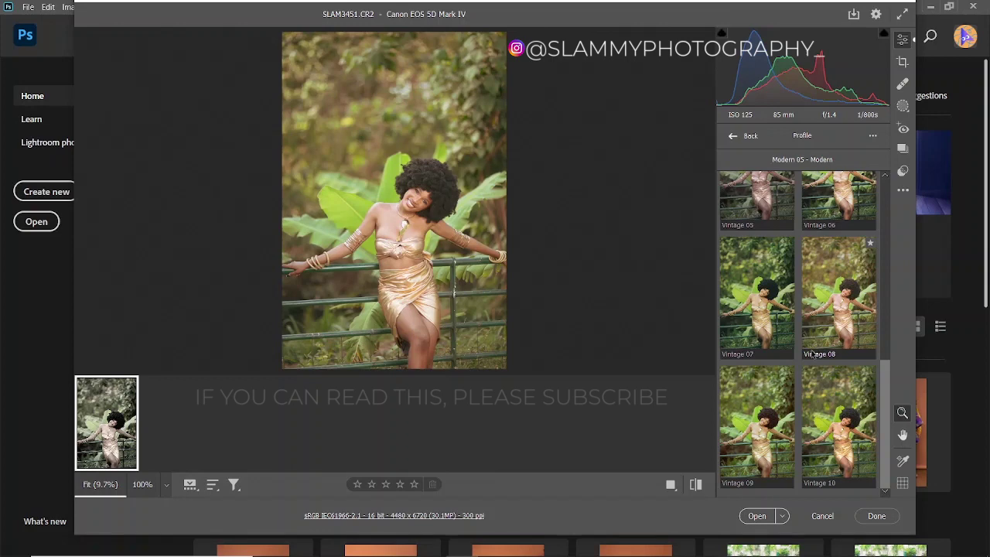
pyautogui.scroll(8, 814, 353)
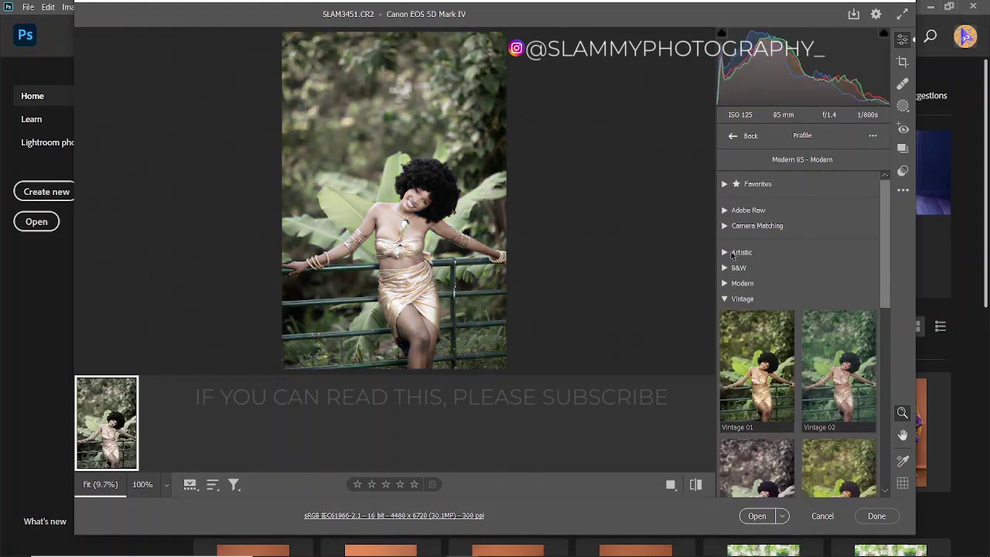
# Apply the Artistic 03 profile with an amount of 160 and return to the edit settings
pyautogui.click(727, 253)
pyautogui.scroll(-4, 779, 391)
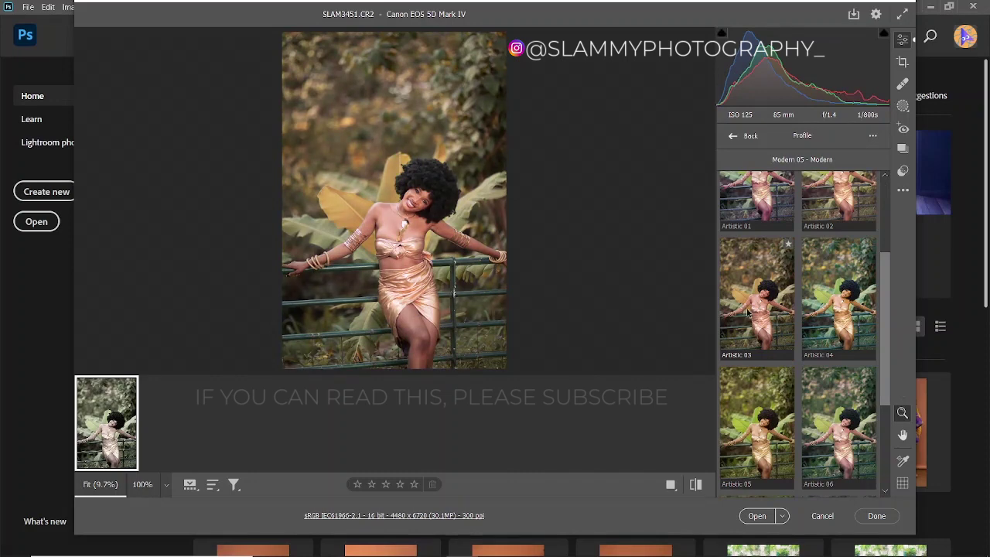
pyautogui.click(748, 312)
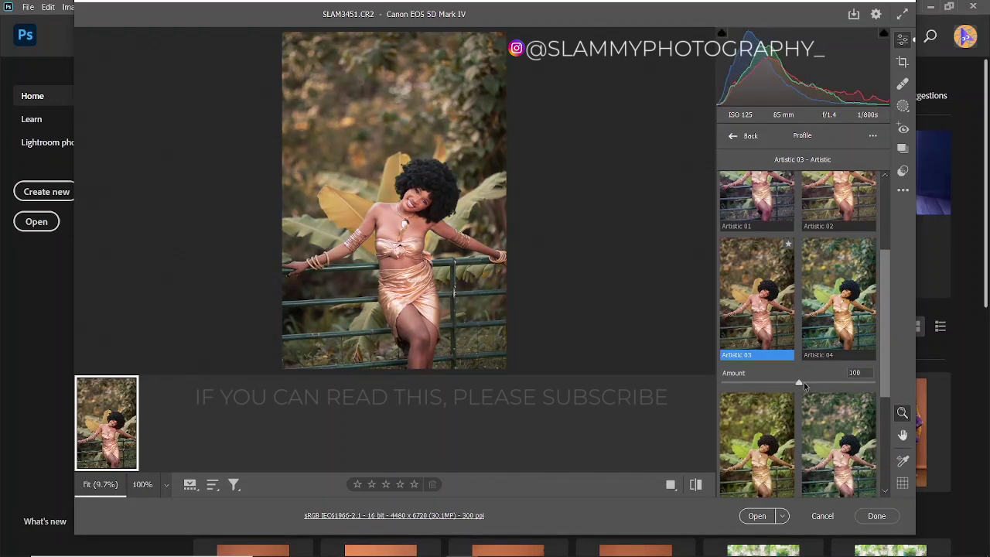
pyautogui.moveTo(800, 383); pyautogui.dragTo(840, 383)
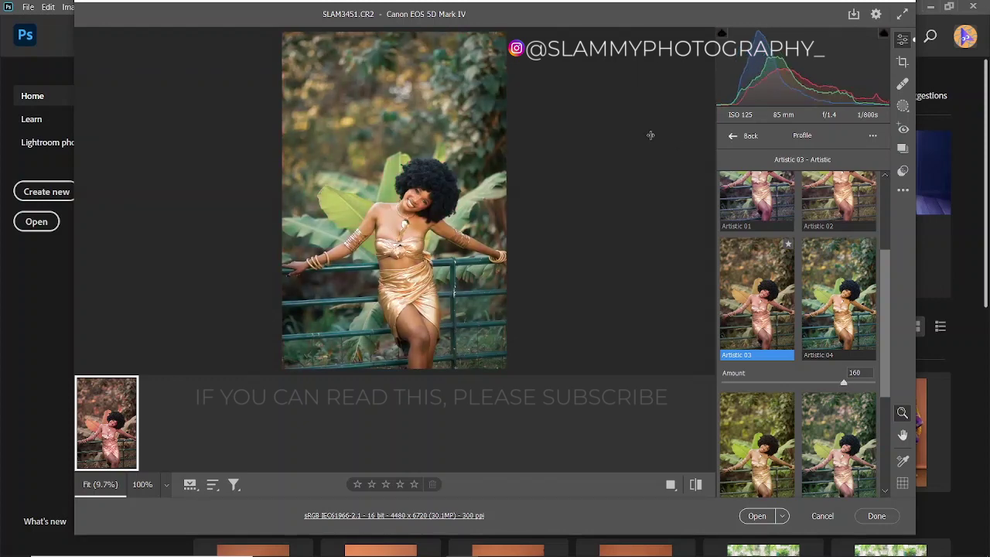
pyautogui.scroll(3, 878, 214)
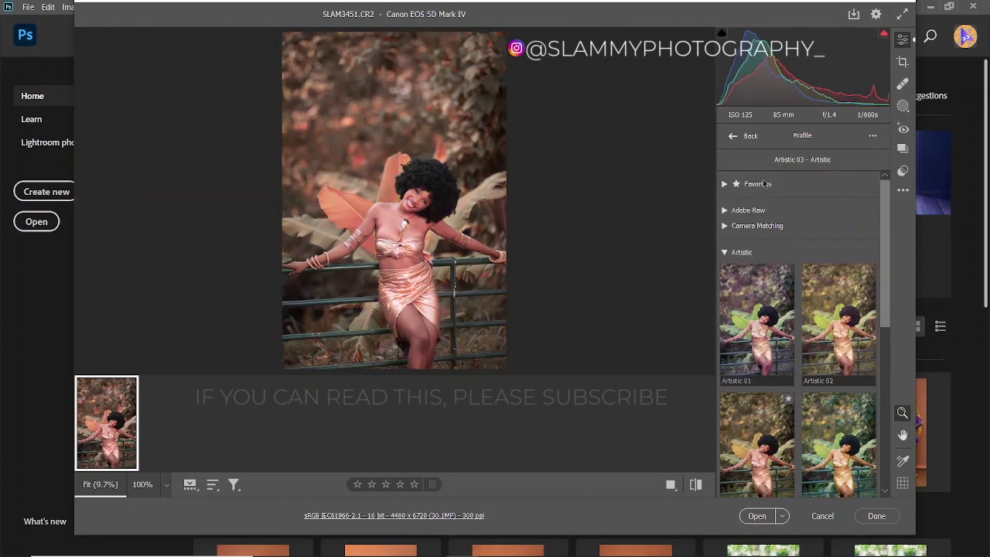
pyautogui.scroll(-2, 720, 257)
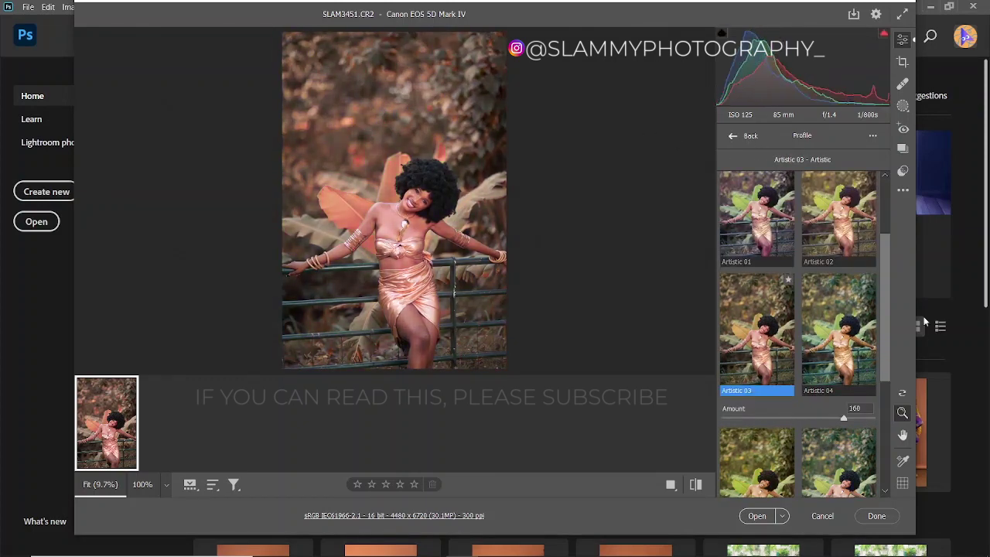
pyautogui.click(732, 137)
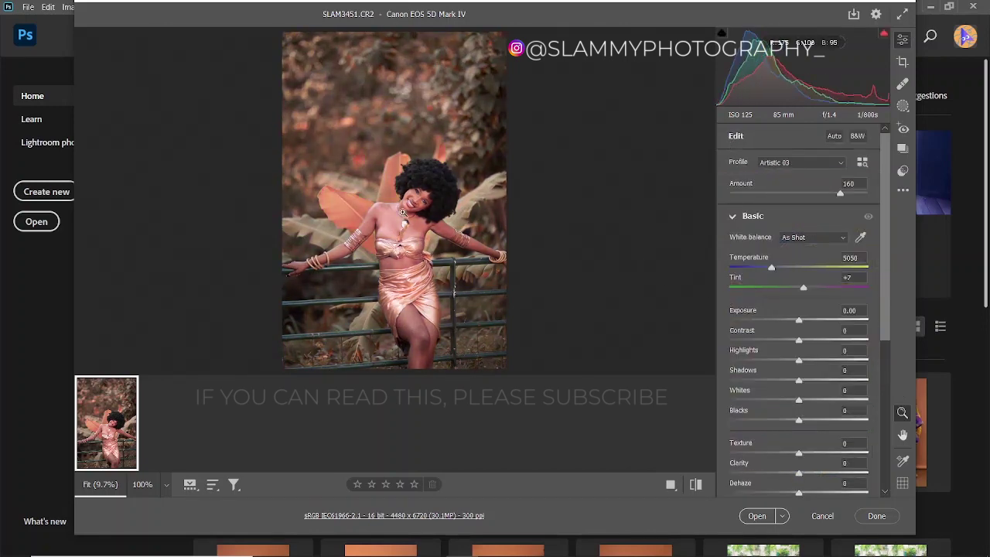
# In the Color Mixer, set the hue of Reds to +48 and of Oranges to +25
pyautogui.scroll(-5, 792, 431)
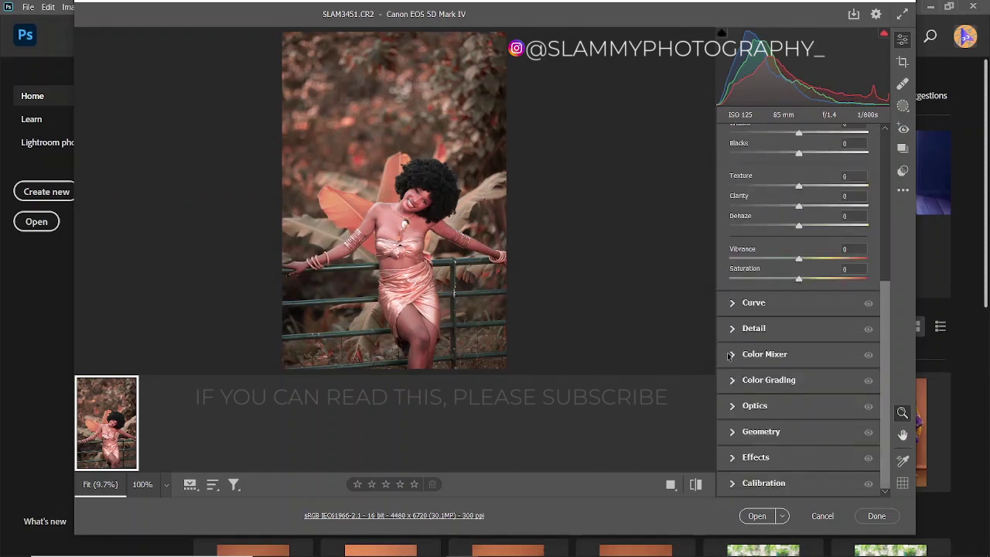
pyautogui.click(732, 355)
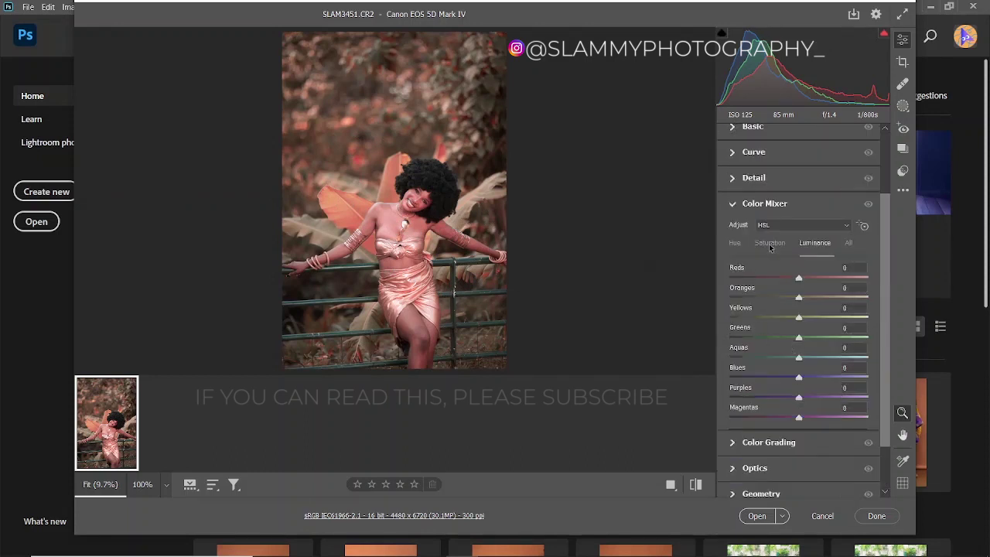
pyautogui.click(735, 244)
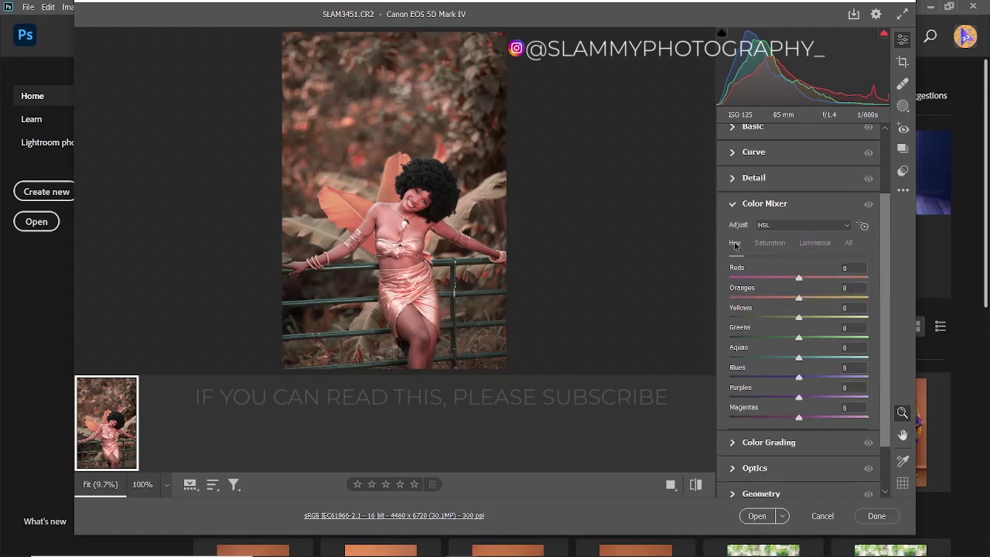
pyautogui.moveTo(737, 268); pyautogui.dragTo(767, 293)
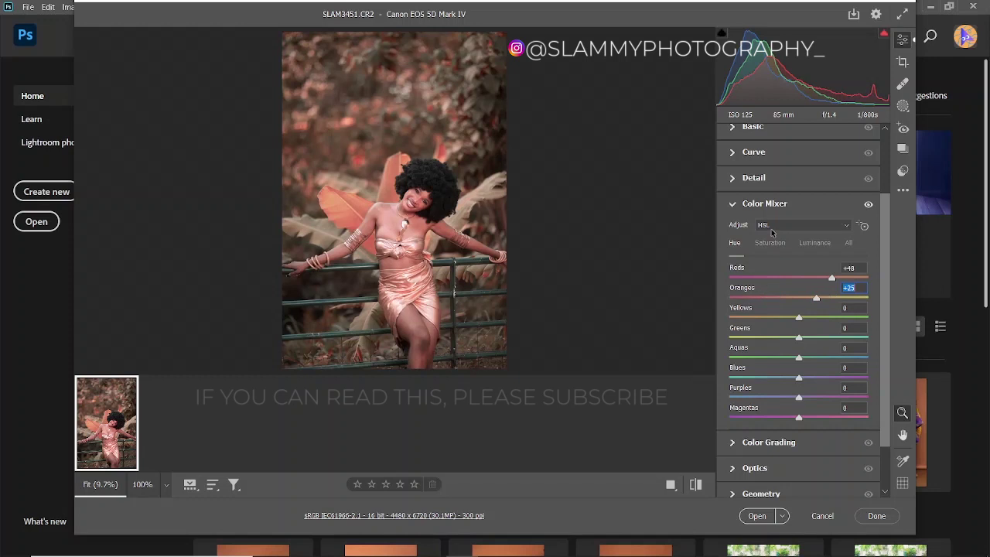
# Adjust the Oranges saturation in the Color Mixer and set the Oranges hue to +31
pyautogui.click(772, 225)
pyautogui.click(742, 244)
pyautogui.click(772, 244)
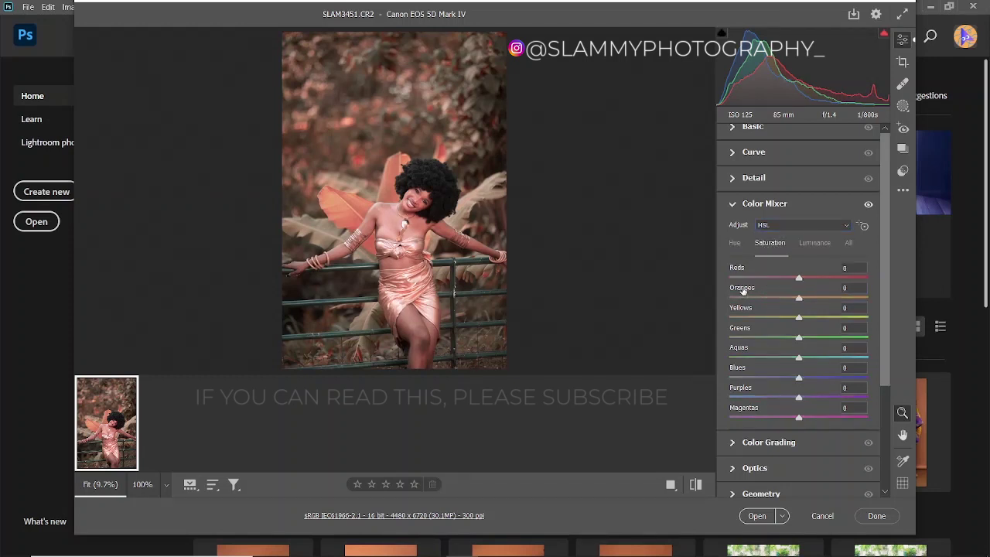
pyautogui.moveTo(743, 290)
pyautogui.mouseDown()
pyautogui.moveTo(770, 302)
pyautogui.moveTo(748, 294)
pyautogui.mouseUp()
pyautogui.click(735, 243)
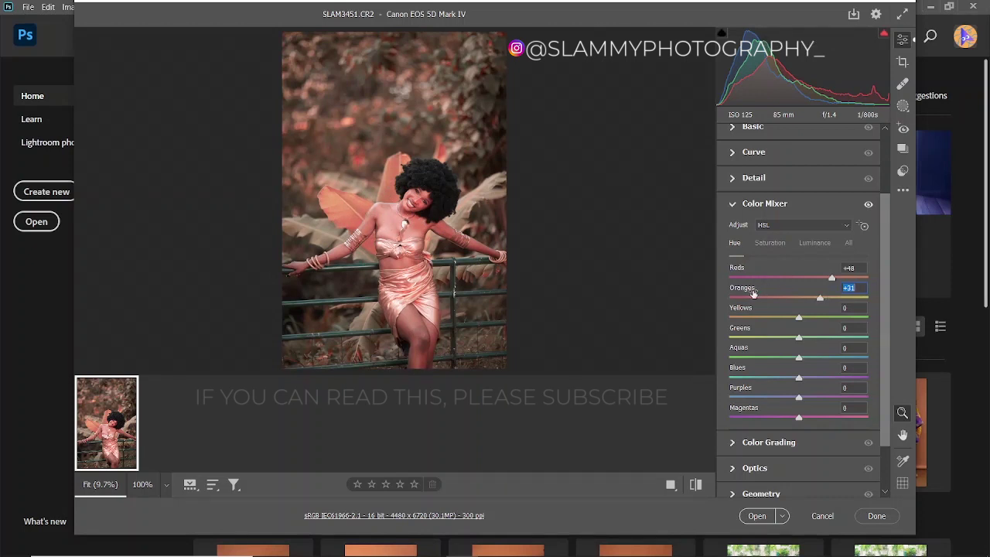
pyautogui.scroll(2, 731, 232)
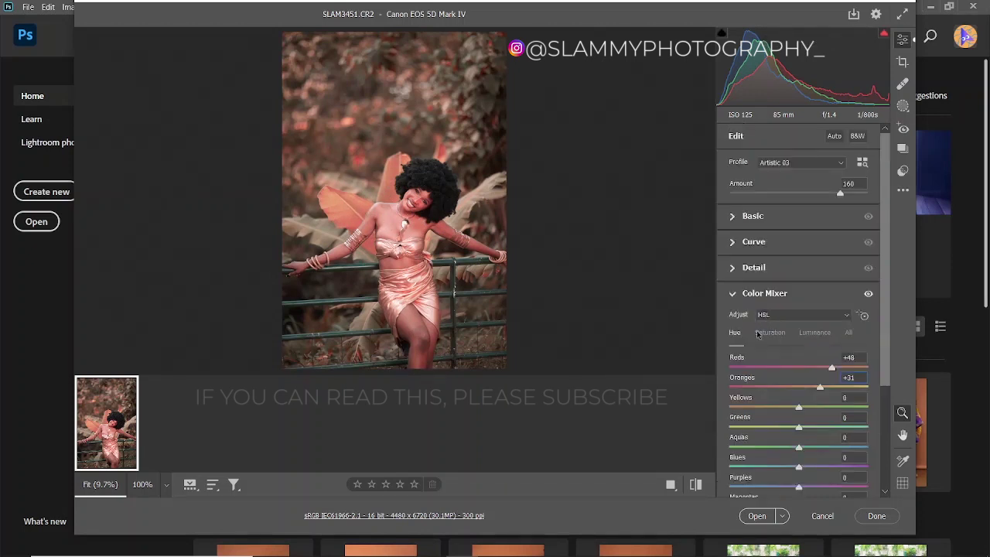
# Adjust the Red Primary hue and saturation in the Calibration settings
pyautogui.scroll(-3, 757, 333)
pyautogui.click(734, 483)
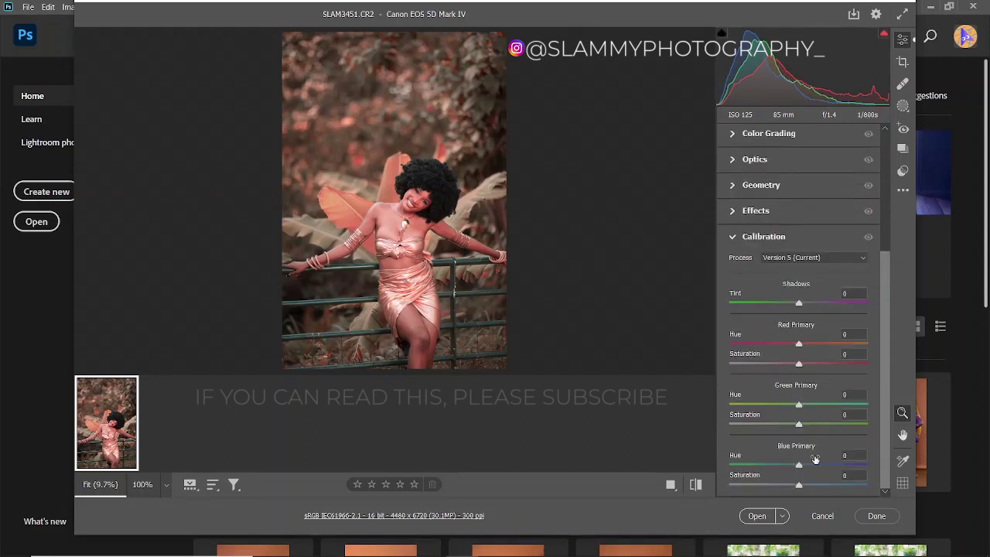
pyautogui.moveTo(742, 339); pyautogui.dragTo(757, 360)
pyautogui.scroll(5, 758, 364)
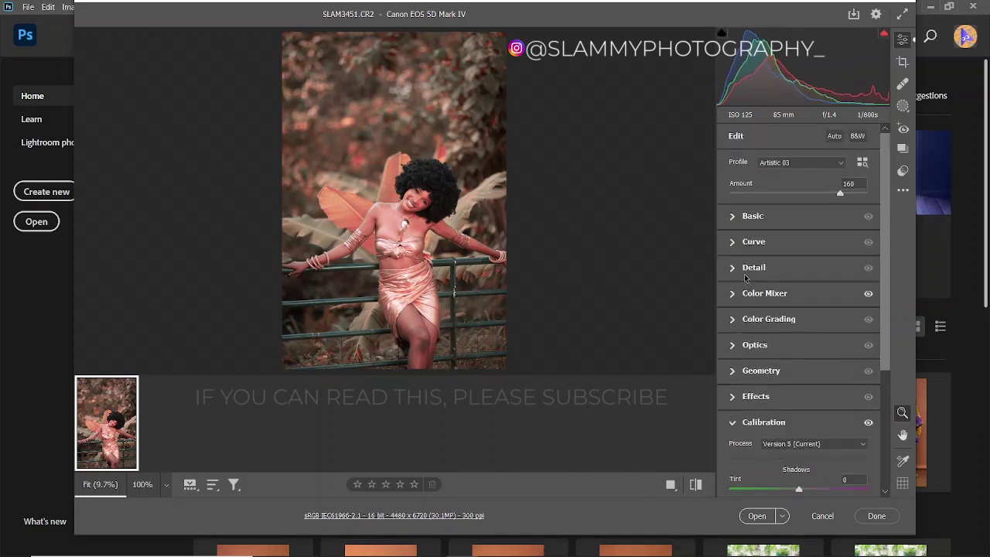
# Set the photo's Basic tones to Exposure +0.12, Highlights -68, Shadows +35, Whites +23 and Blacks -7
pyautogui.click(734, 220)
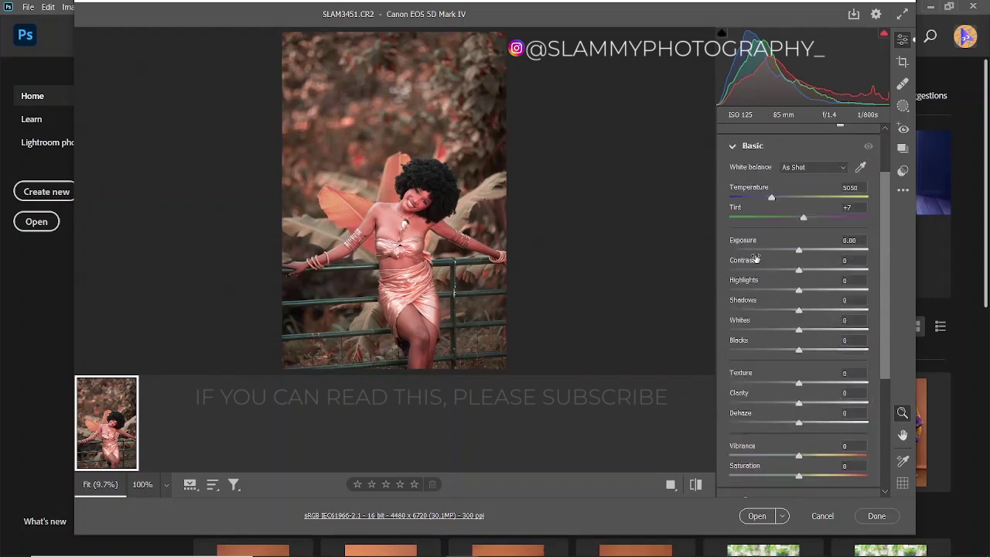
pyautogui.click(752, 290)
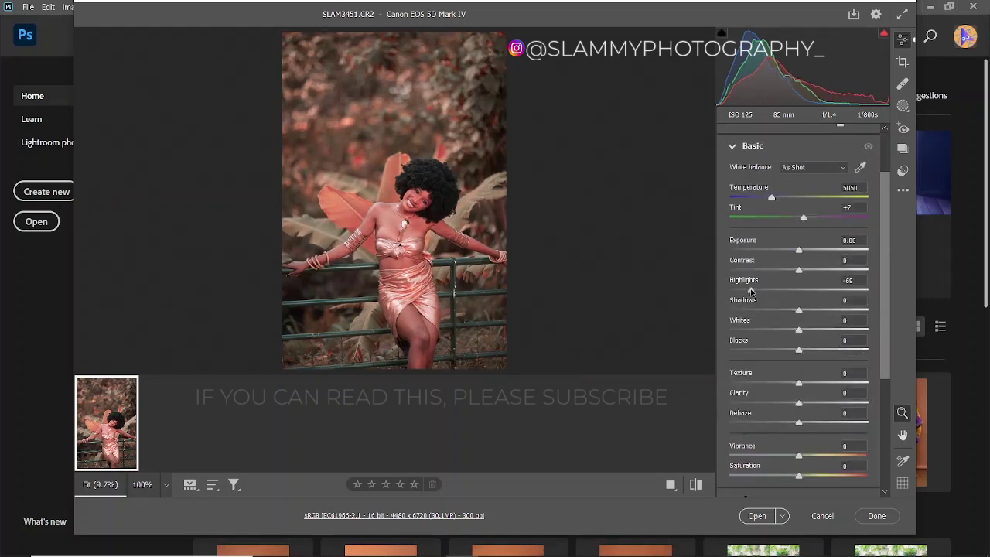
pyautogui.moveTo(748, 300); pyautogui.dragTo(766, 304)
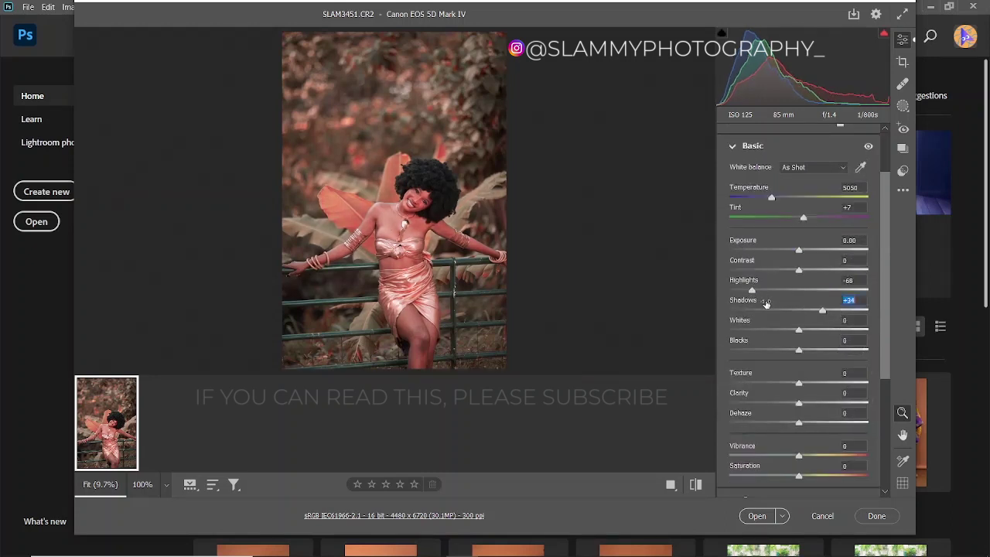
pyautogui.moveTo(757, 345)
pyautogui.mouseDown()
pyautogui.moveTo(771, 325)
pyautogui.moveTo(760, 326)
pyautogui.mouseUp()
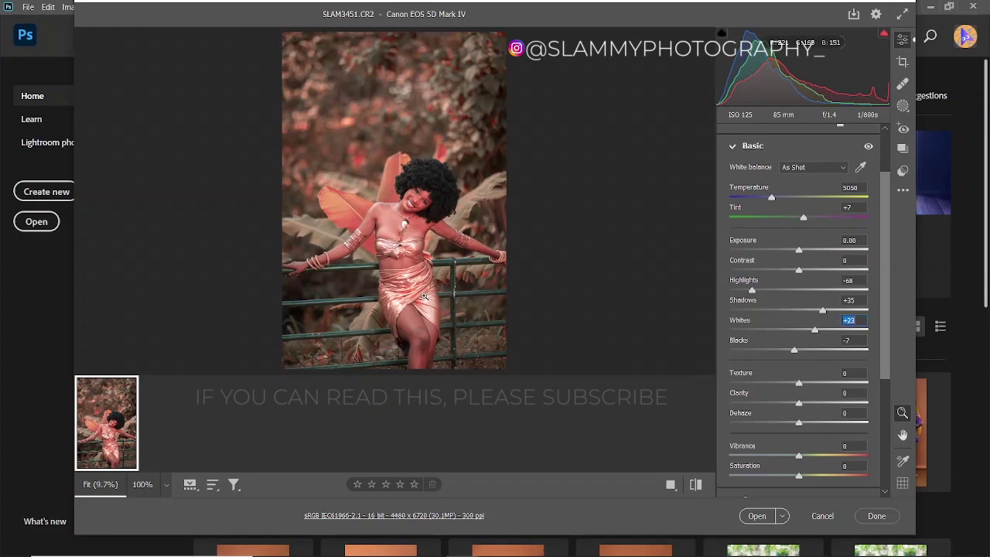
pyautogui.moveTo(743, 241); pyautogui.dragTo(739, 243)
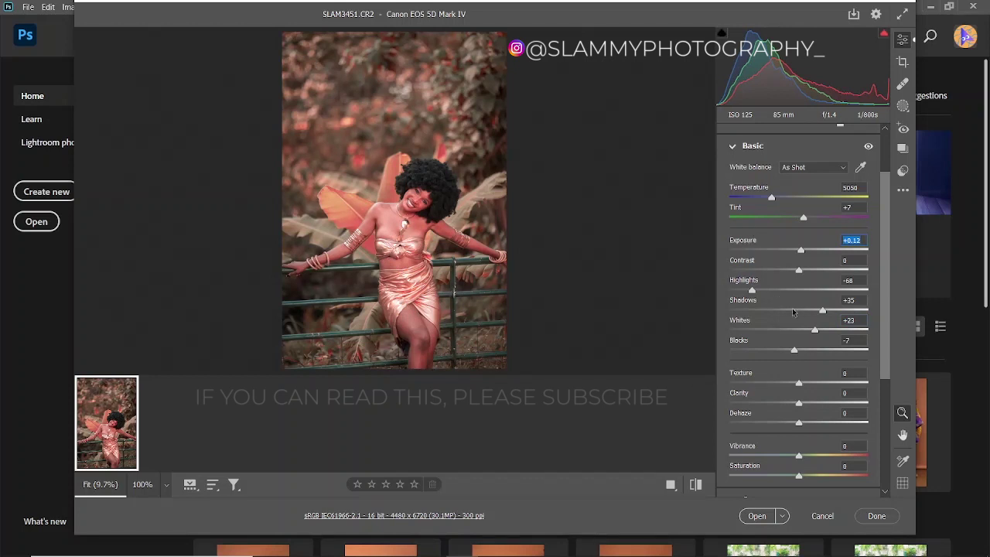
pyautogui.click(735, 154)
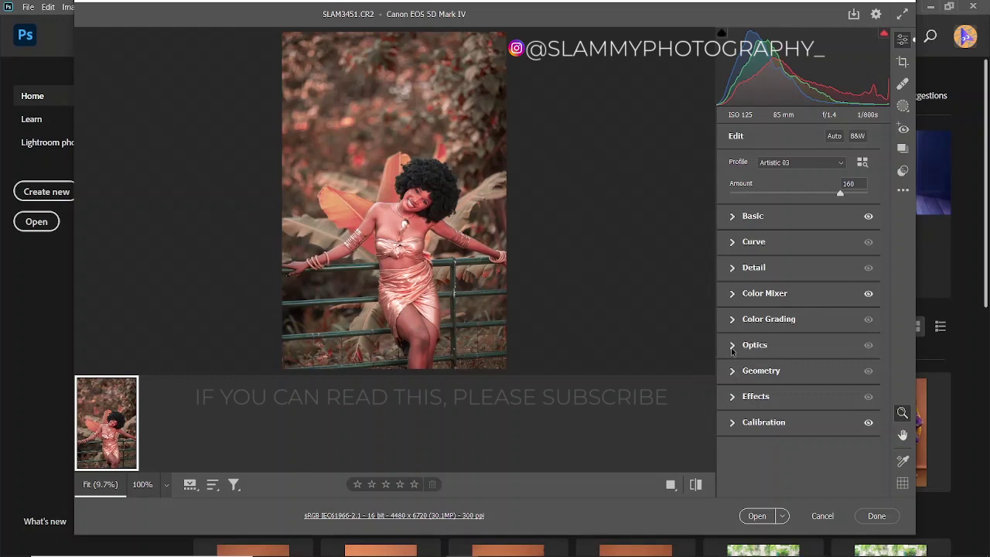
# Add a slight dark vignette to the photo in the Effects settings
pyautogui.click(734, 397)
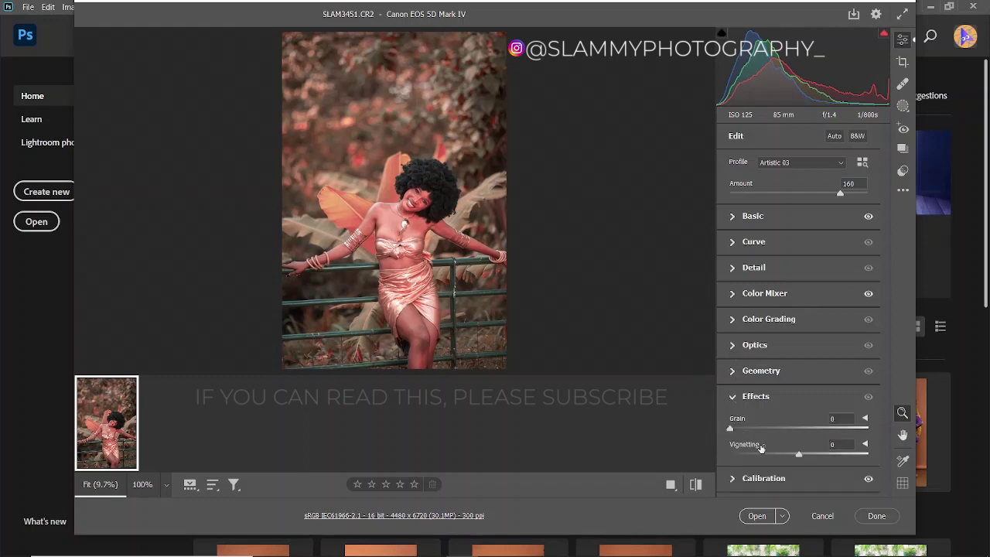
pyautogui.moveTo(762, 452); pyautogui.dragTo(754, 446)
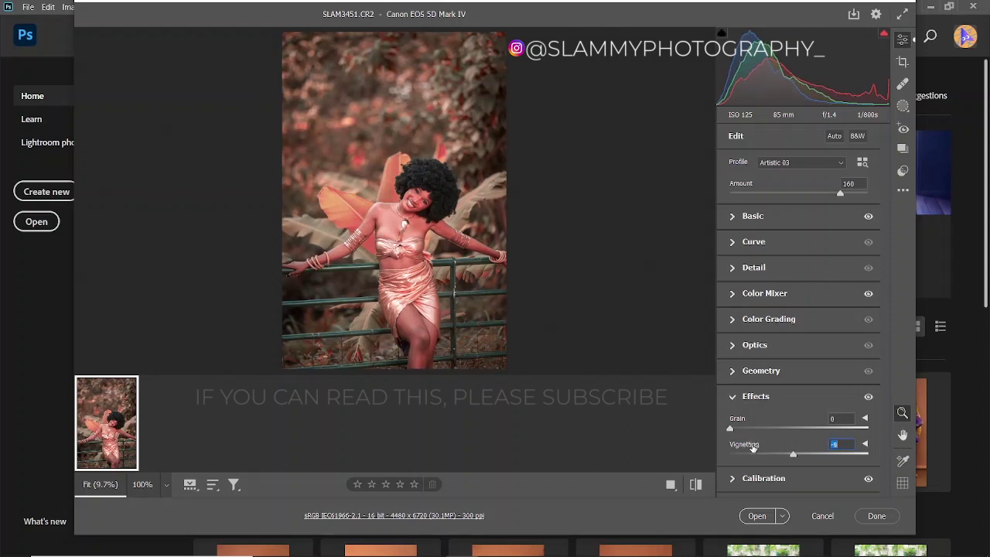
pyautogui.click(735, 396)
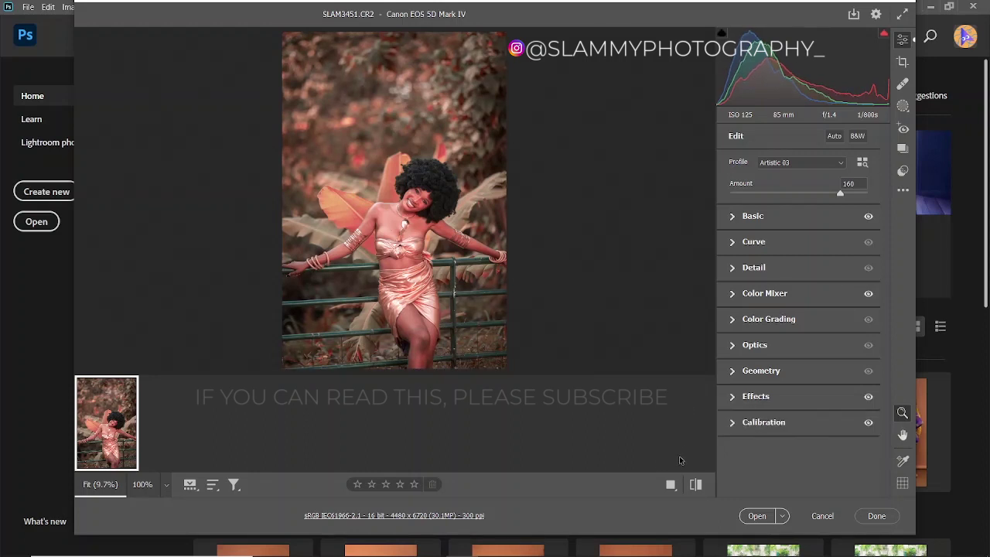
# Compare the before and after versions side by side and open the graded photo in Photoshop
pyautogui.click(670, 484)
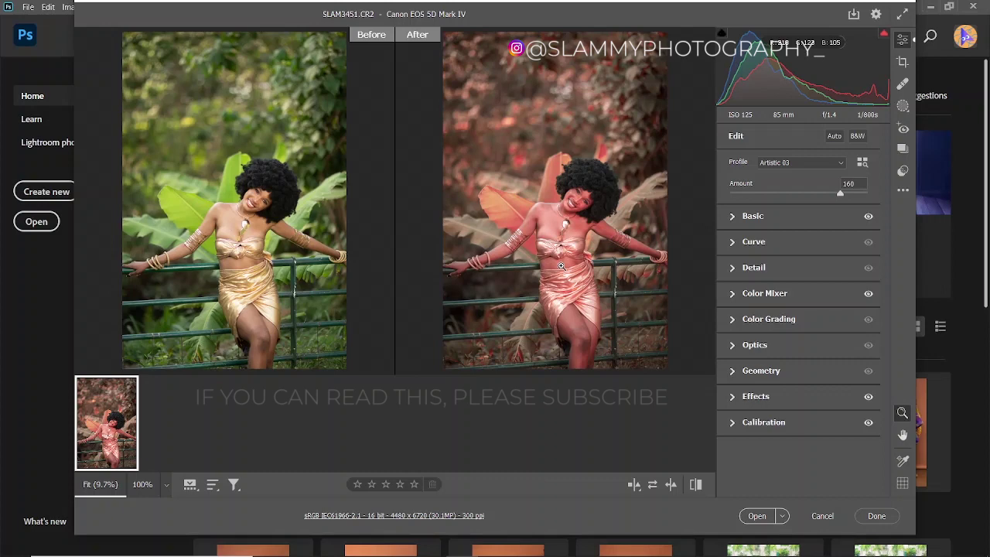
pyautogui.click(759, 516)
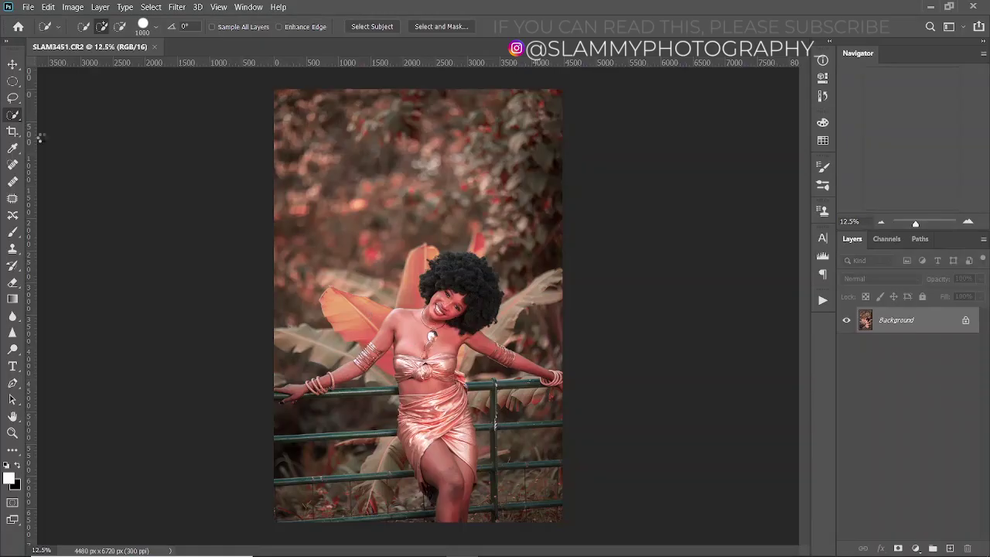
# Crop the photo to a 4:5 (8:10) ratio, trimming the background above the woman
pyautogui.click(218, 7)
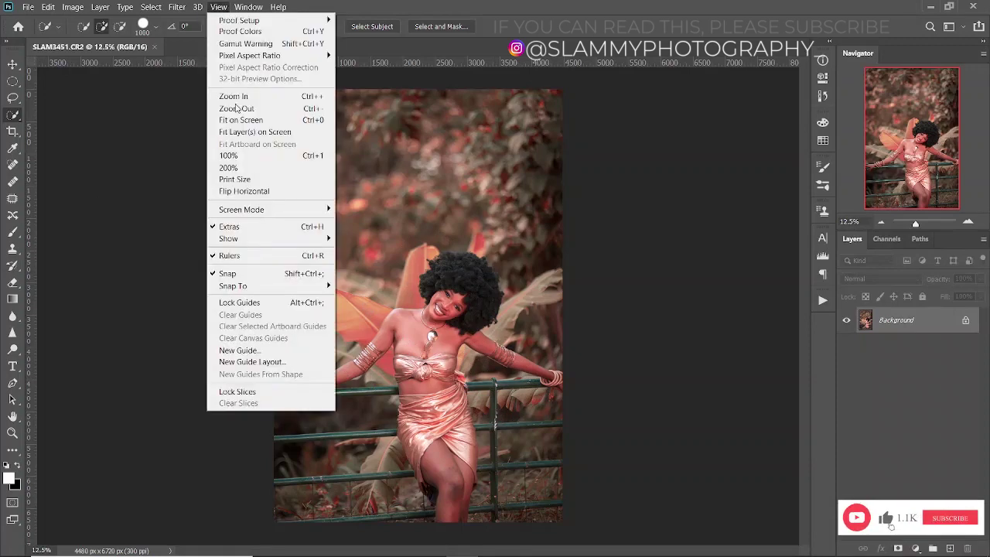
pyautogui.click(241, 120)
pyautogui.press('c')
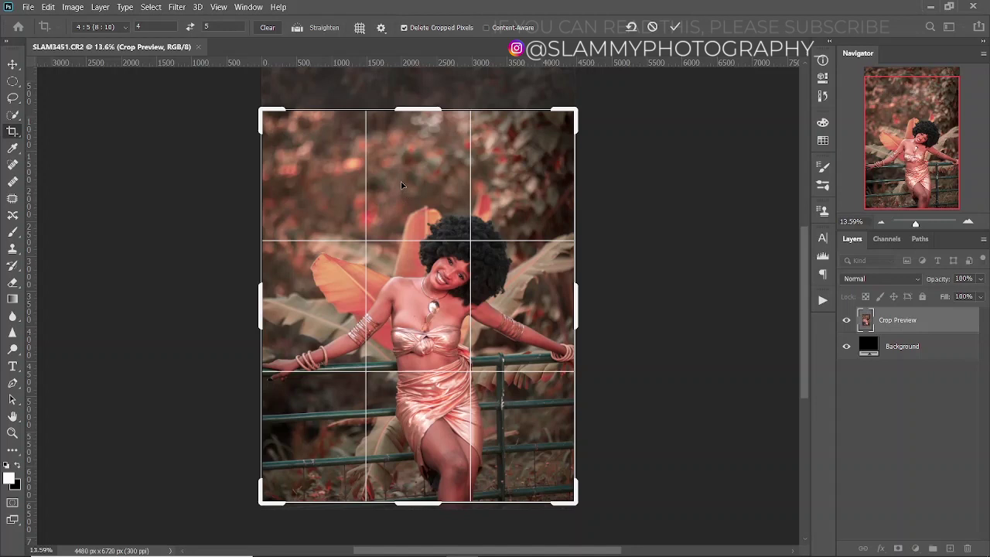
pyautogui.moveTo(400, 177); pyautogui.dragTo(400, 177)
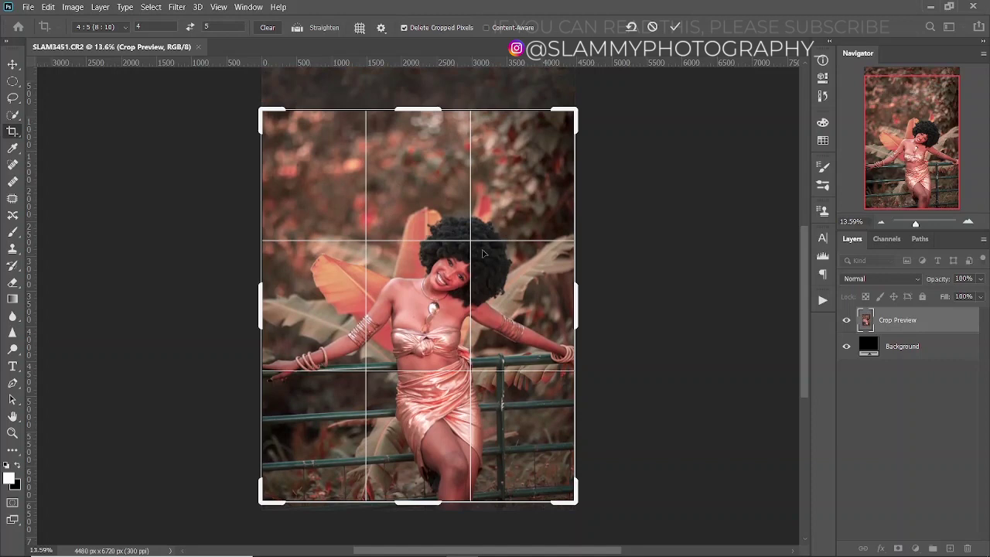
pyautogui.click(91, 27)
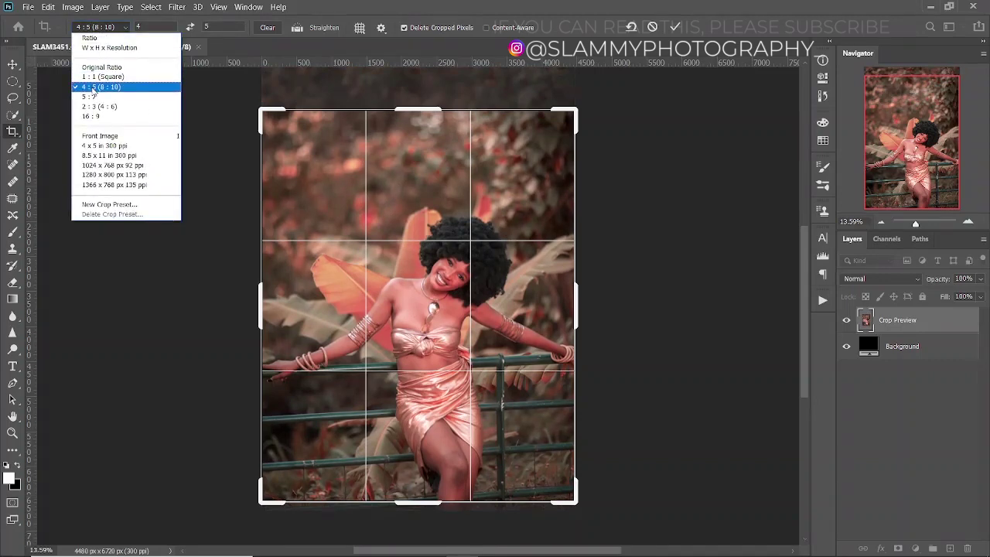
pyautogui.click(107, 27)
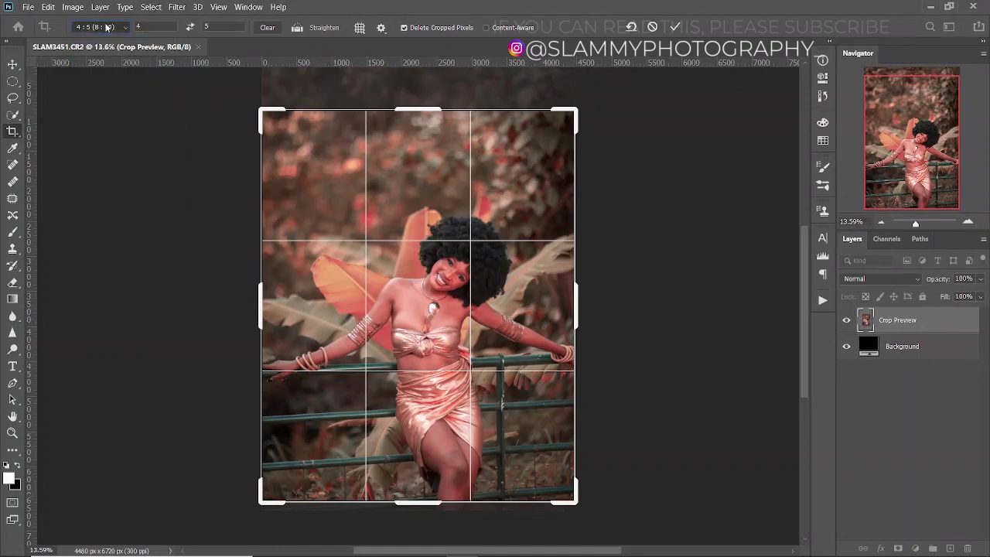
pyautogui.click(679, 27)
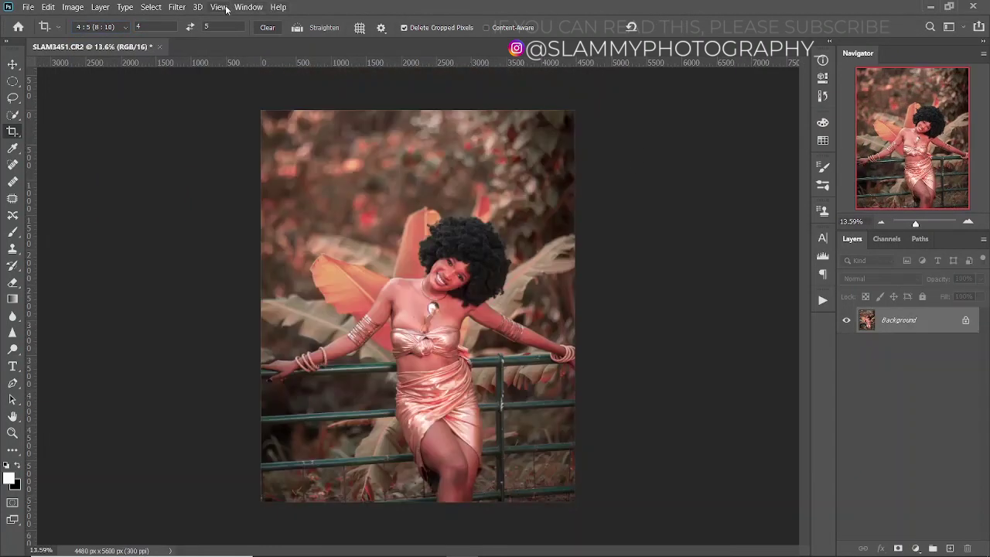
# Add a Channel Mixer adjustment layer above the Background, with Green as the output channel
pyautogui.click(219, 7)
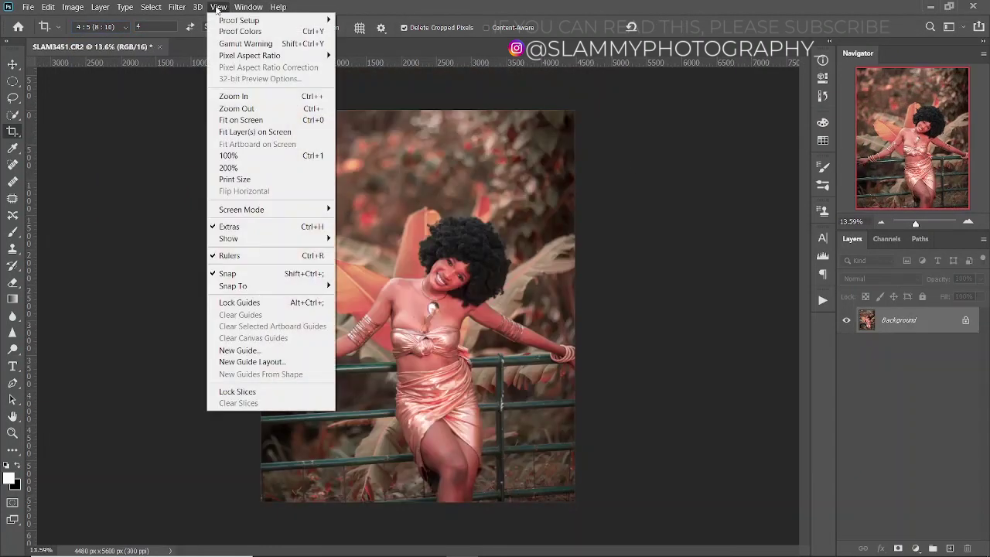
pyautogui.click(244, 126)
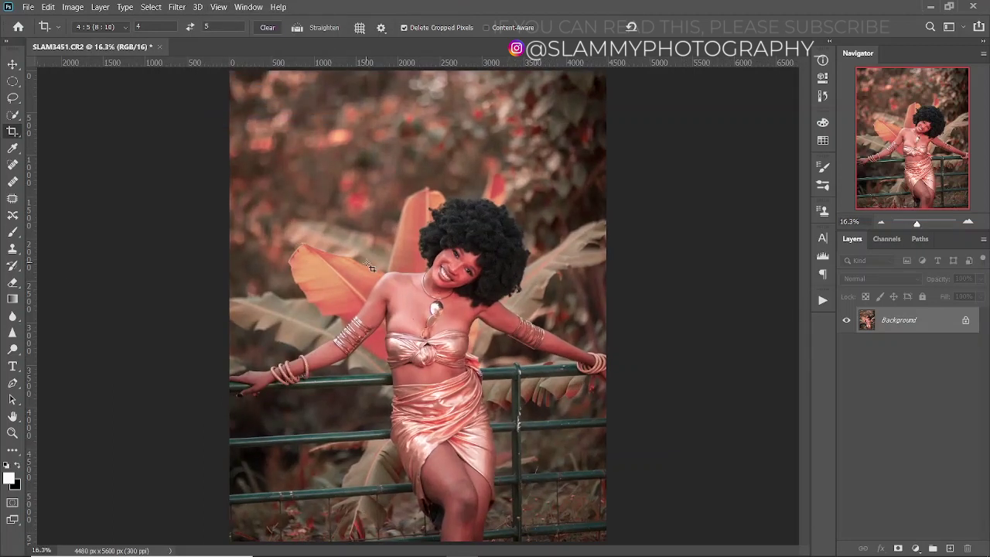
pyautogui.click(916, 549)
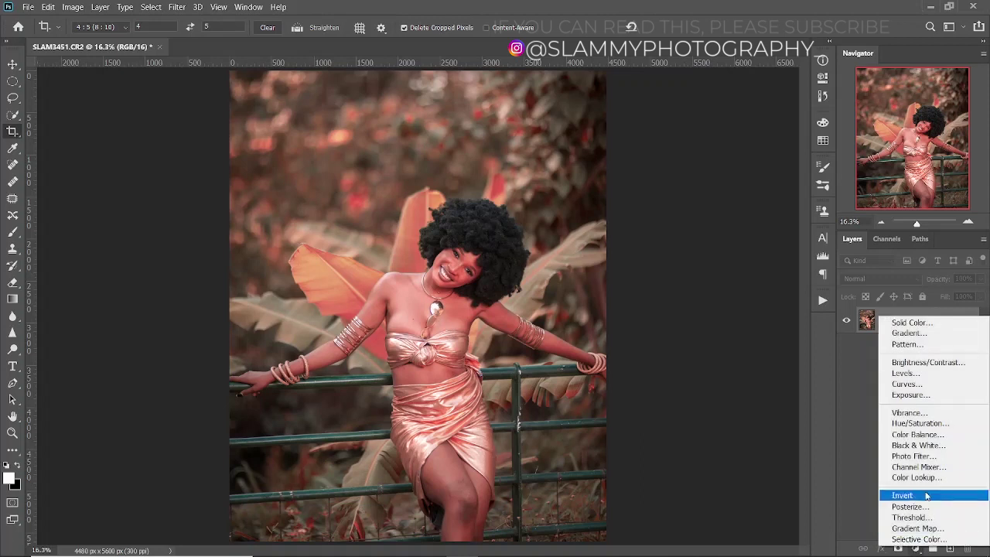
pyautogui.click(919, 466)
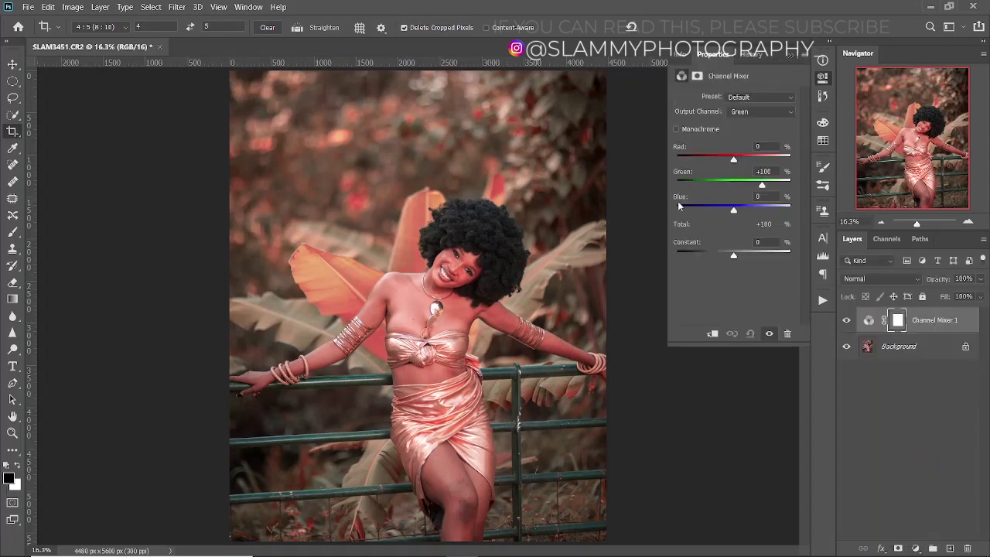
pyautogui.click(738, 113)
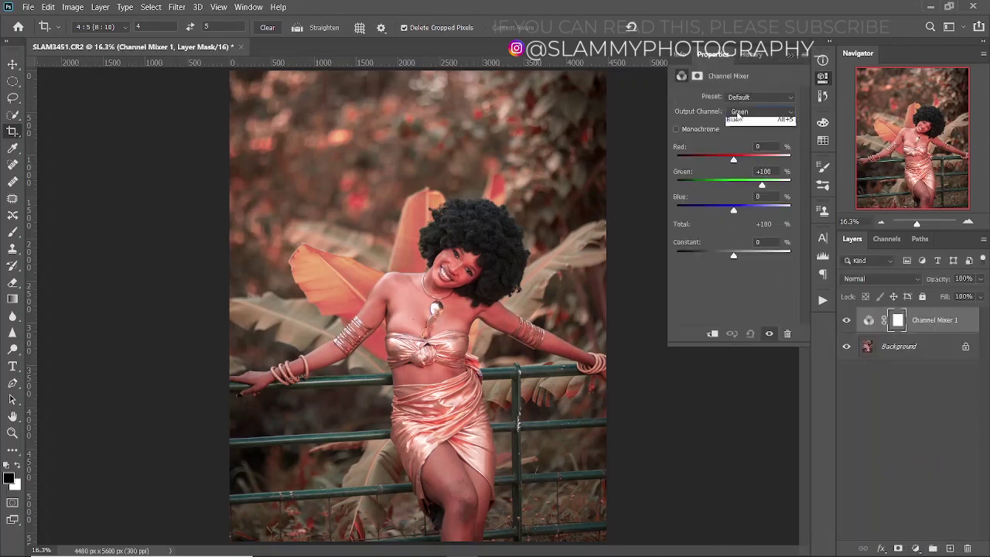
pyautogui.click(737, 134)
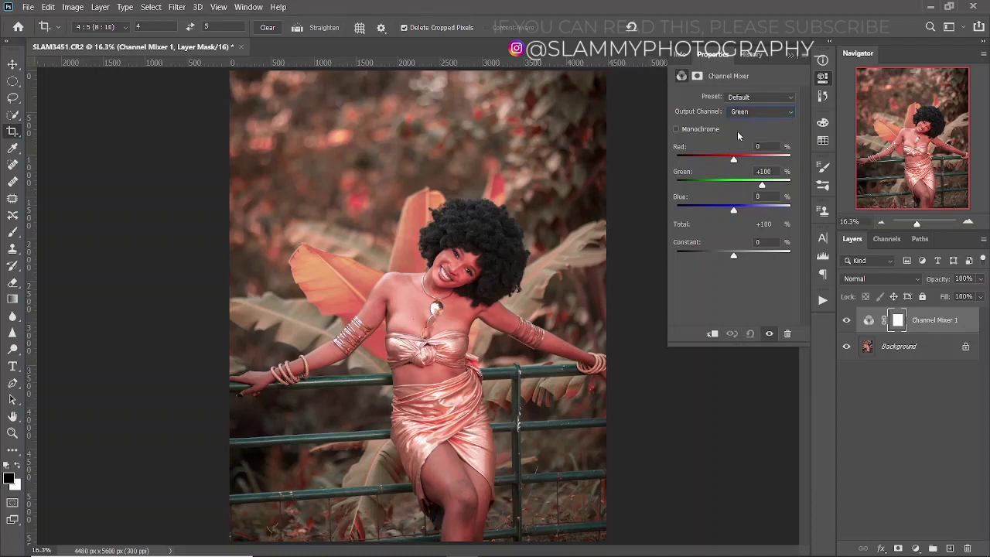
# In the Channel Mixer's Green output channel, set Green to 0% and Blue to +100%
pyautogui.moveTo(689, 177)
pyautogui.mouseDown()
pyautogui.moveTo(648, 186)
pyautogui.moveTo(687, 195)
pyautogui.mouseUp()
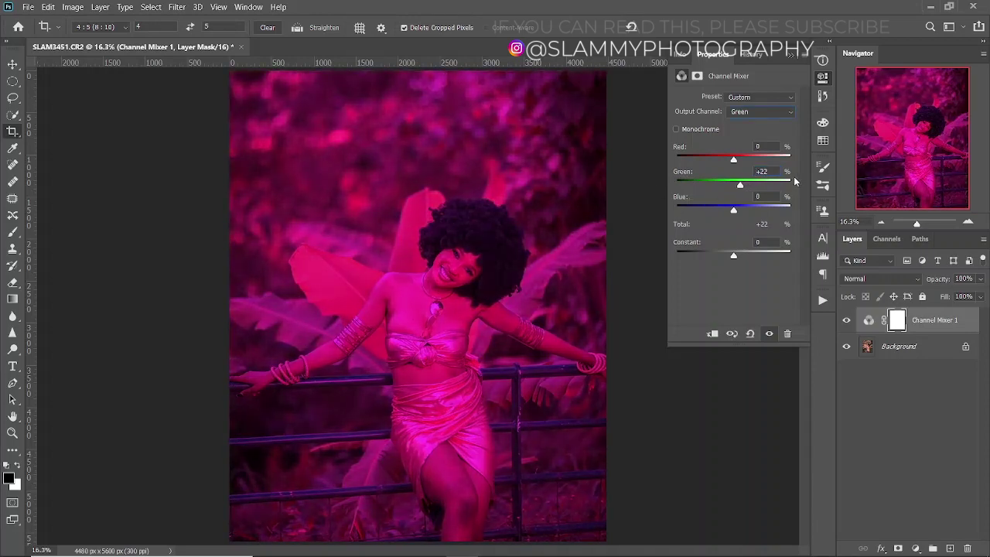
pyautogui.doubleClick(772, 171)
pyautogui.write('0')
pyautogui.press('Return')
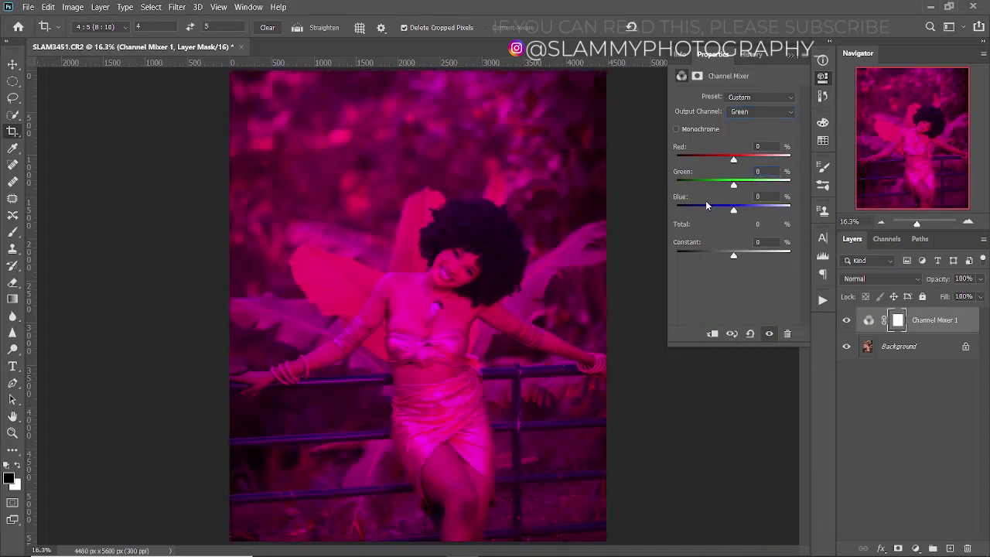
pyautogui.moveTo(685, 198); pyautogui.dragTo(750, 210)
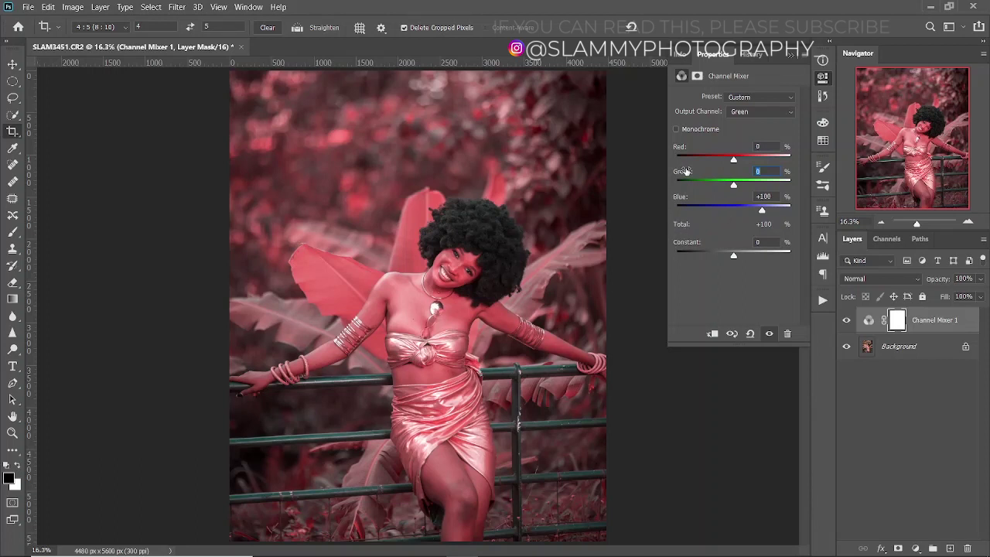
# Set Green to -13% and Red to +13% in the Channel Mixer's Green output channel
pyautogui.moveTo(686, 171); pyautogui.dragTo(692, 152)
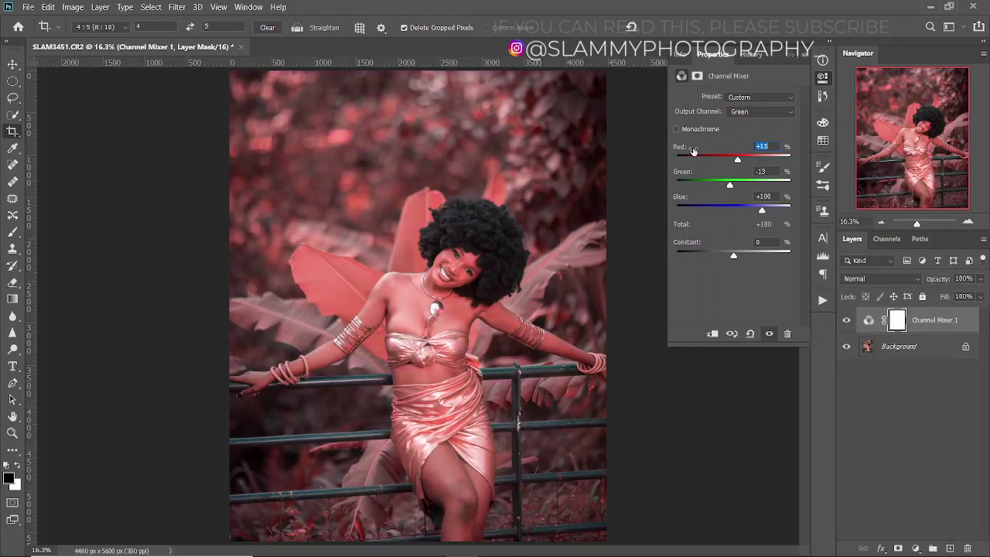
pyautogui.click(683, 172)
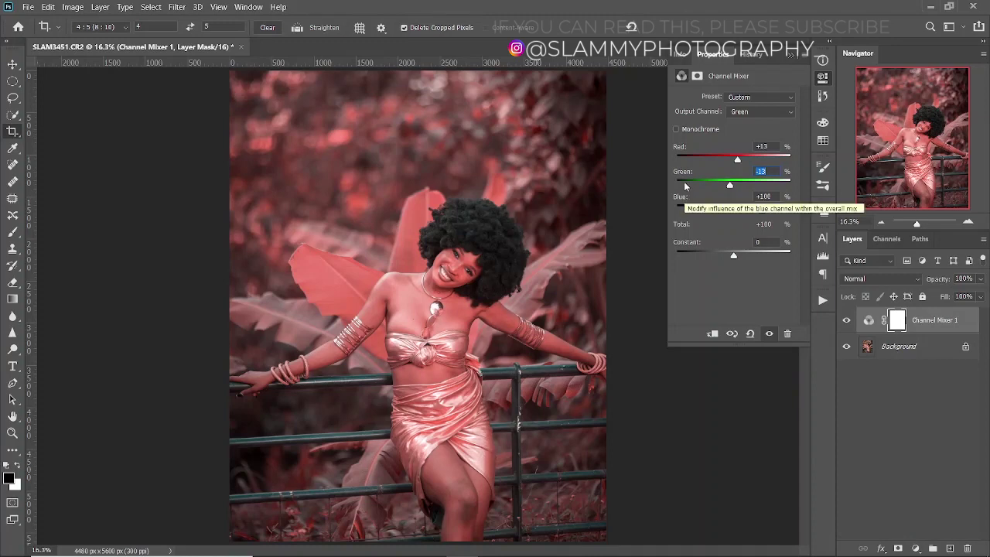
pyautogui.click(790, 56)
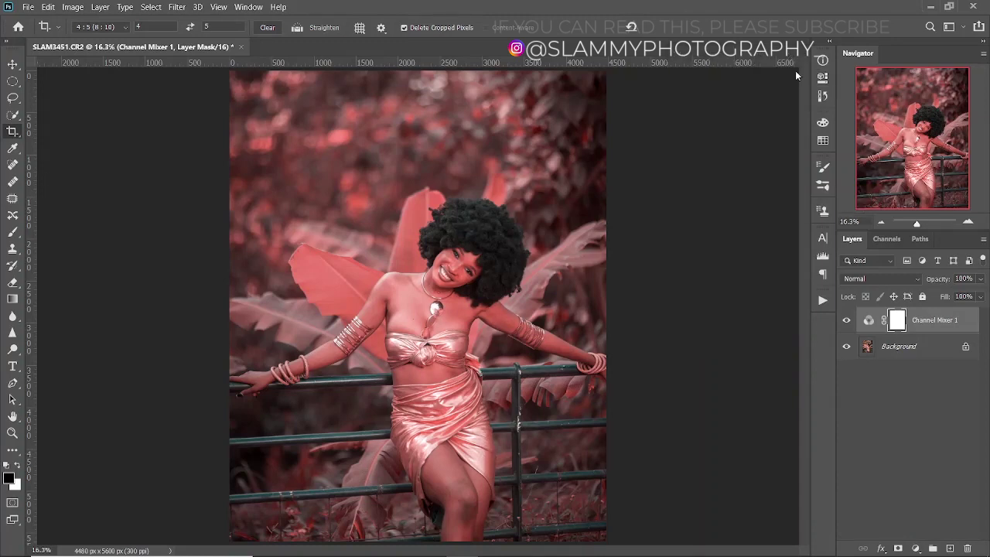
# Add a Hue/Saturation adjustment layer and target its Reds range by sampling the woman's skin
pyautogui.click(916, 547)
pyautogui.click(906, 422)
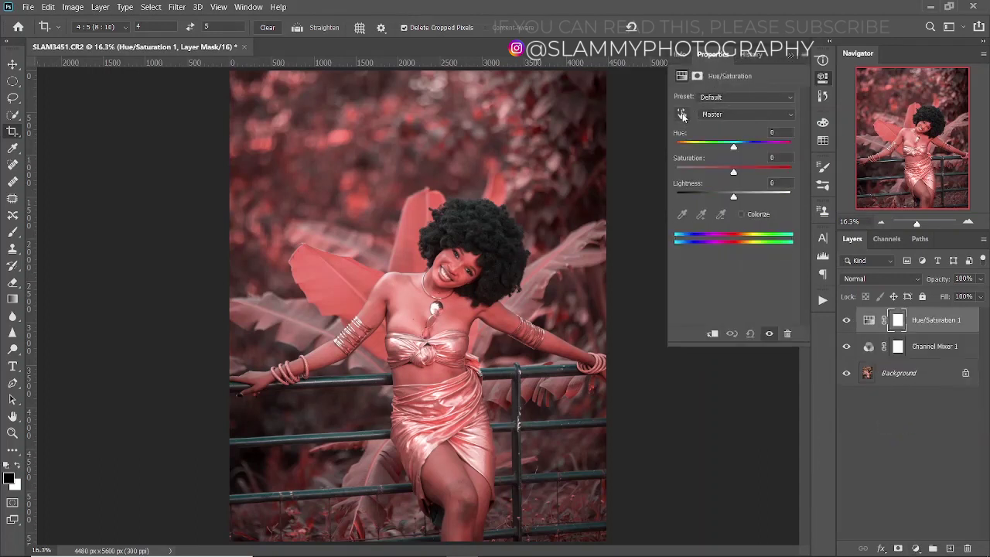
pyautogui.click(681, 115)
pyautogui.click(409, 296)
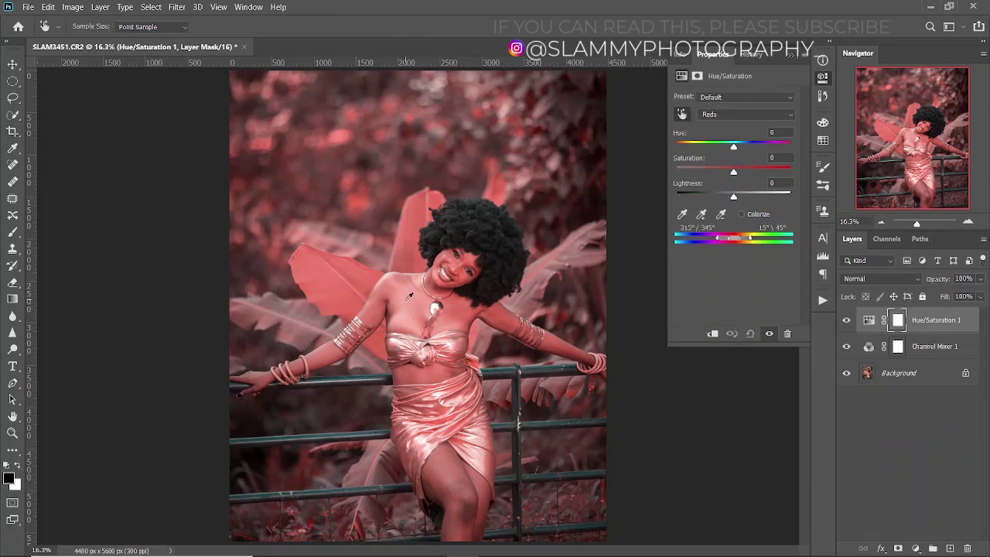
# Set the Reds hue to +7 and slightly reduce the Reds saturation and lightness
pyautogui.click(738, 152)
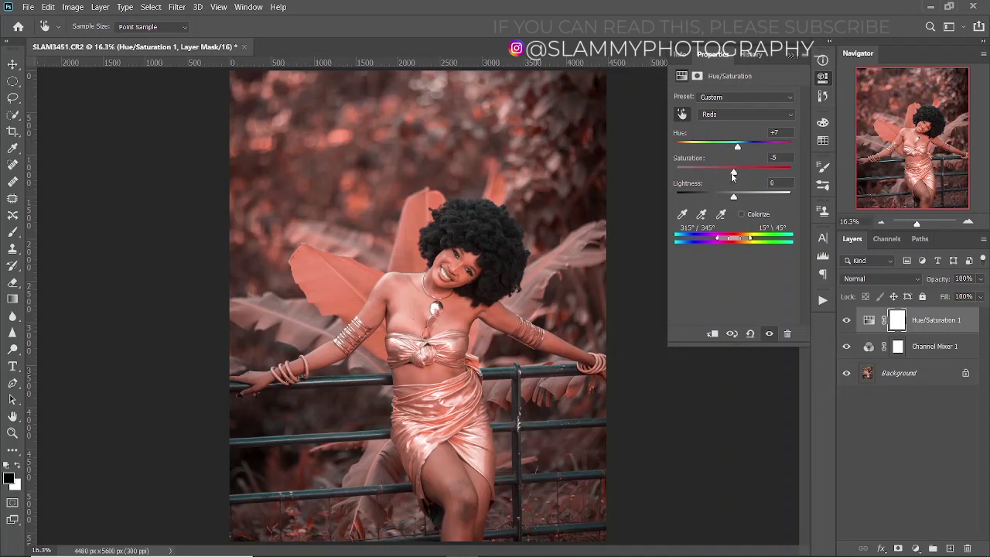
pyautogui.moveTo(733, 177); pyautogui.dragTo(731, 176)
pyautogui.moveTo(734, 199); pyautogui.dragTo(728, 198)
pyautogui.click(791, 56)
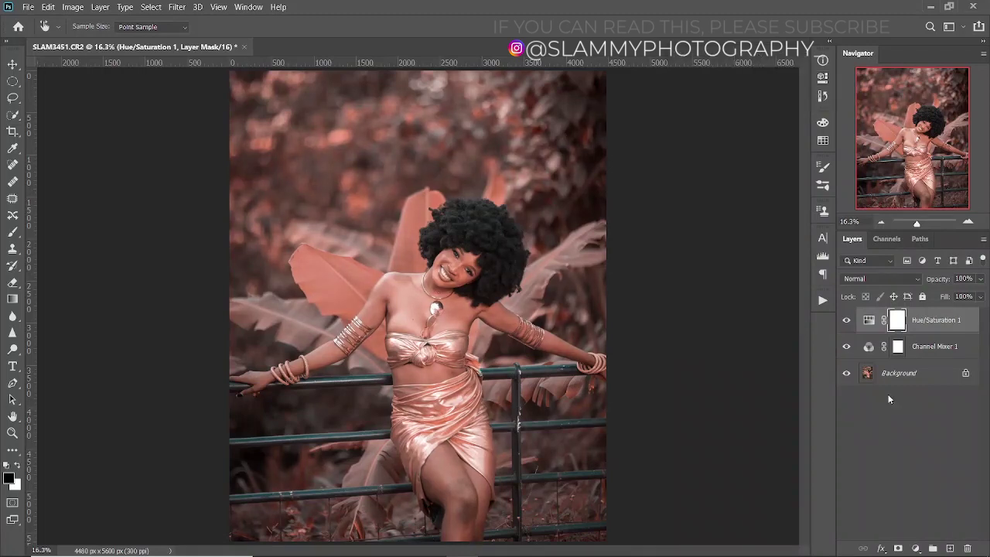
# Group the Hue/Saturation and Channel Mixer layers and toggle the group's visibility to compare the effect
pyautogui.keyDown('shift'); pyautogui.click(928, 350); pyautogui.keyUp('shift')
pyautogui.moveTo(928, 338); pyautogui.dragTo(934, 548)
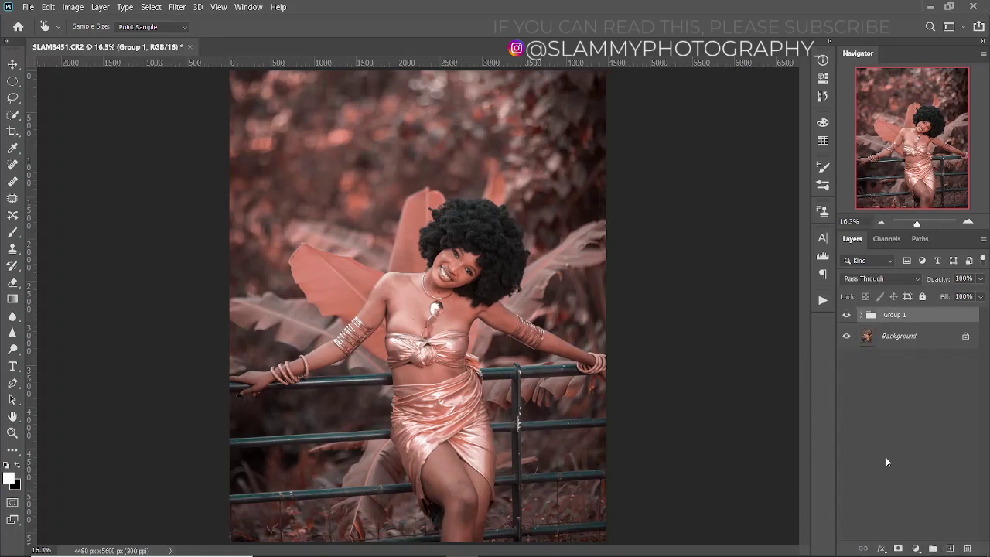
pyautogui.click(847, 315)
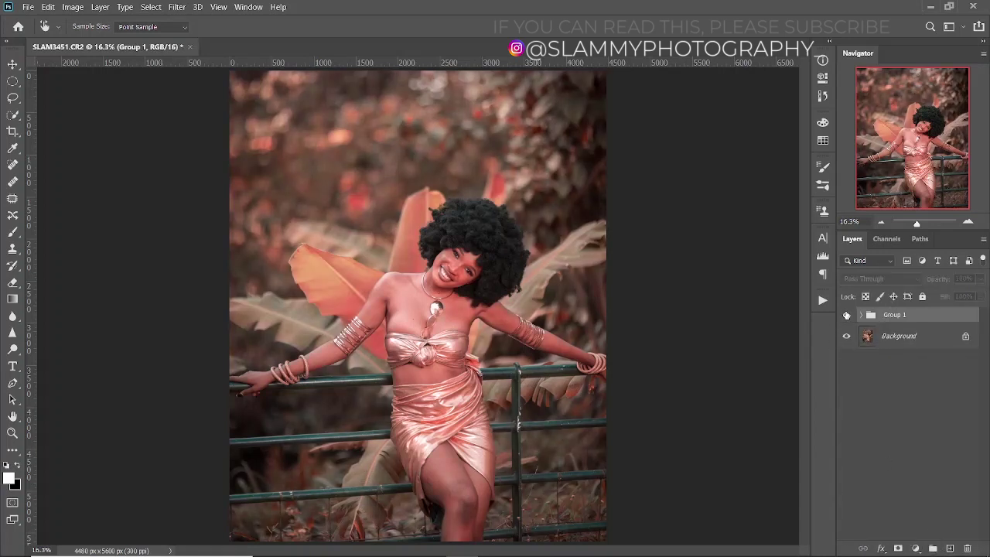
pyautogui.click(846, 315)
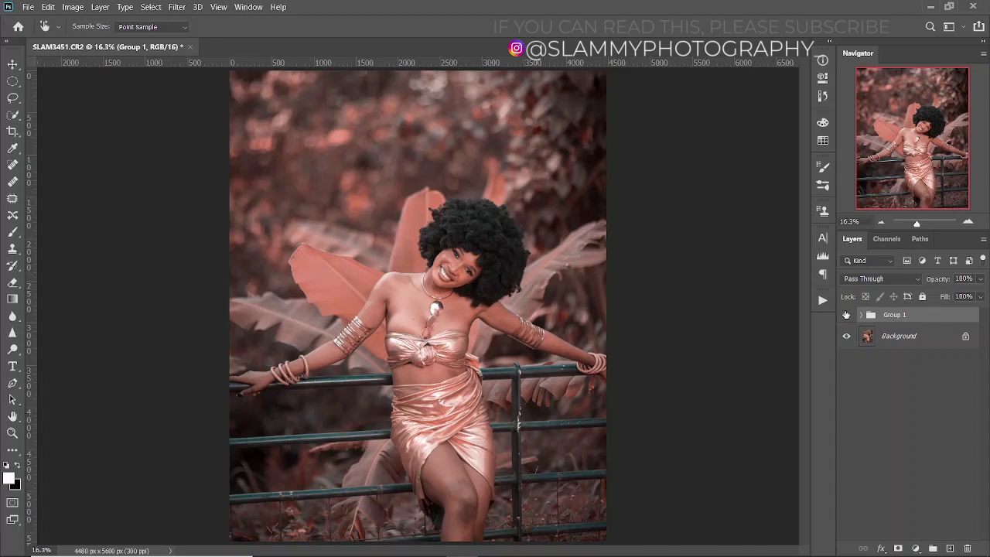
# Select the woman on the Background layer with the Quick Selection tool's Select Subject command
pyautogui.click(12, 116)
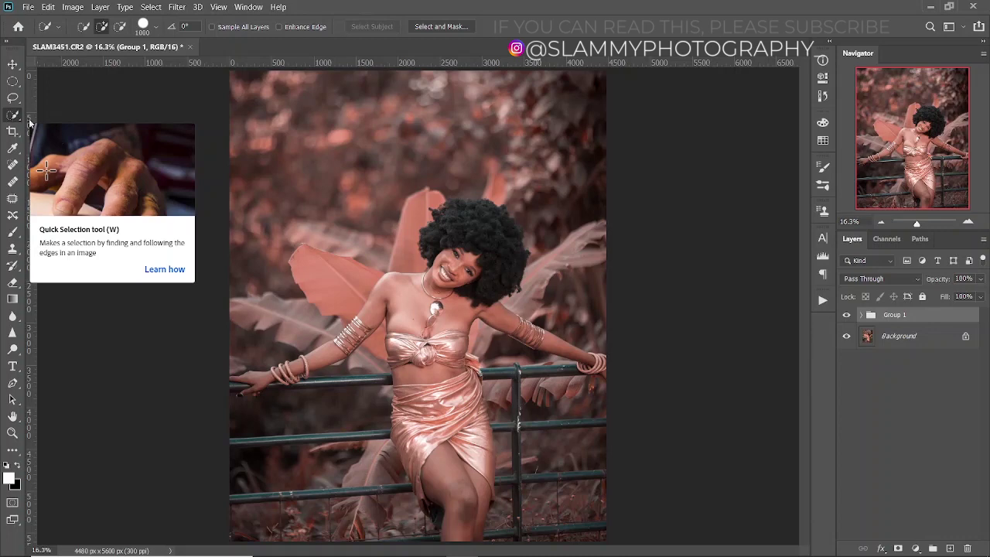
pyautogui.click(886, 342)
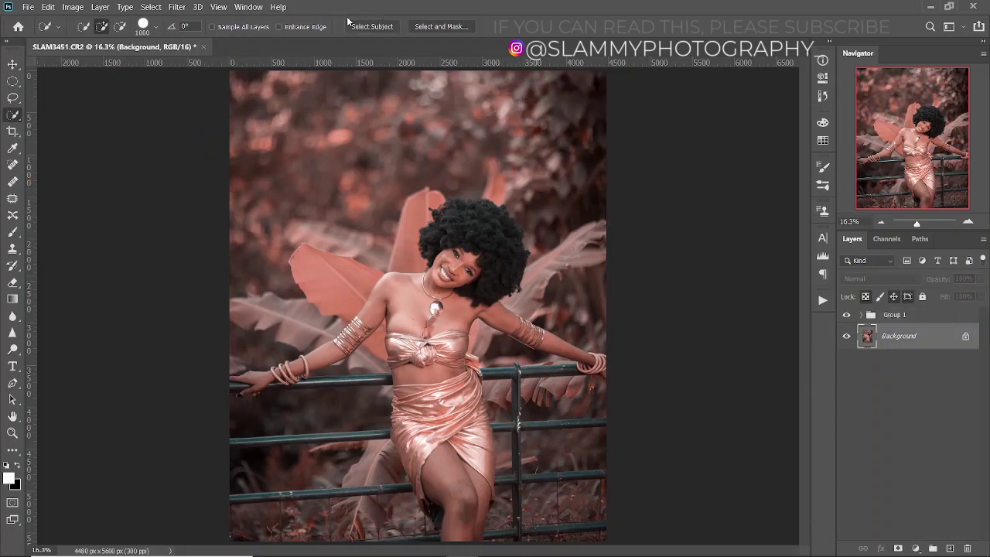
pyautogui.click(372, 26)
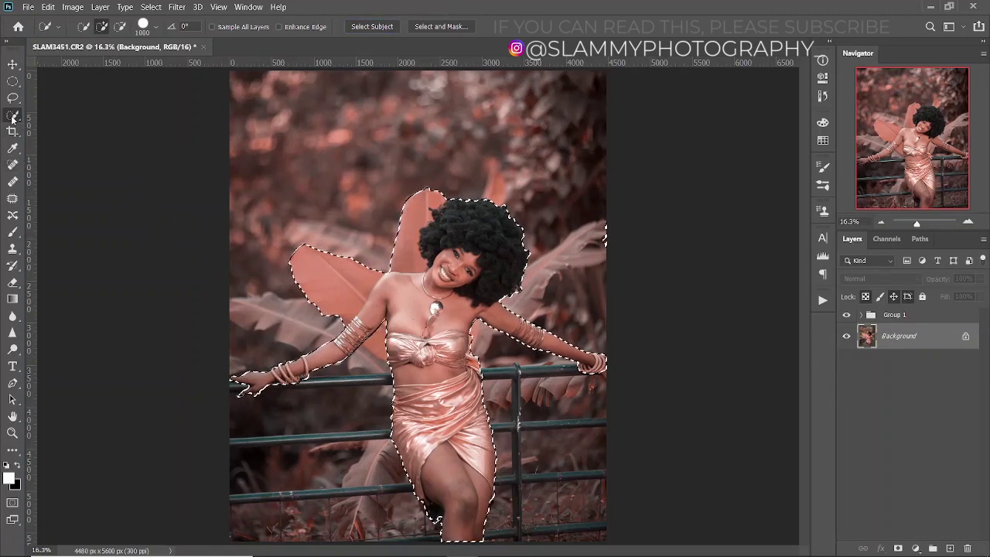
# Subtract the banana leaves behind the woman and the stray area at the image's edge from the Quick Selection
pyautogui.click(338, 228)
pyautogui.click(338, 236)
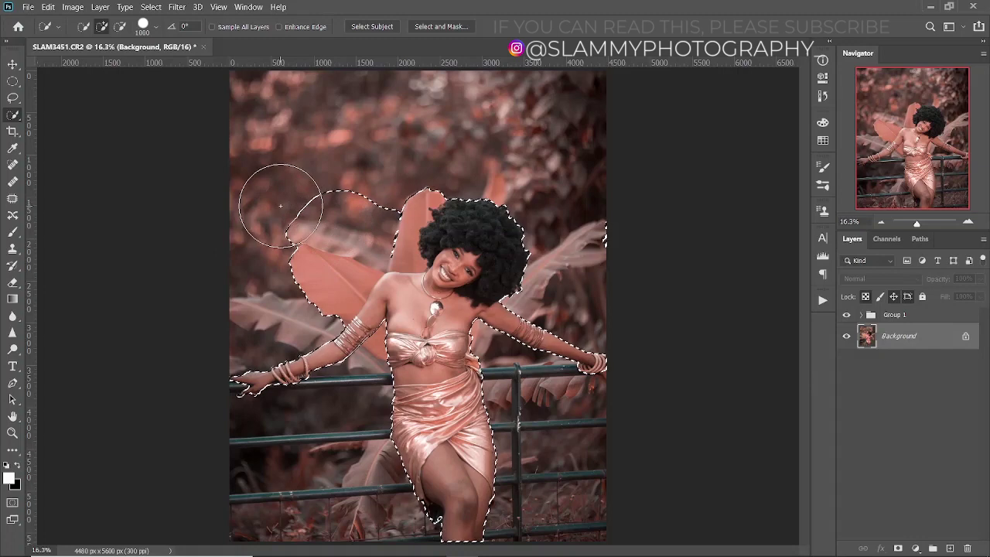
pyautogui.press('alt')
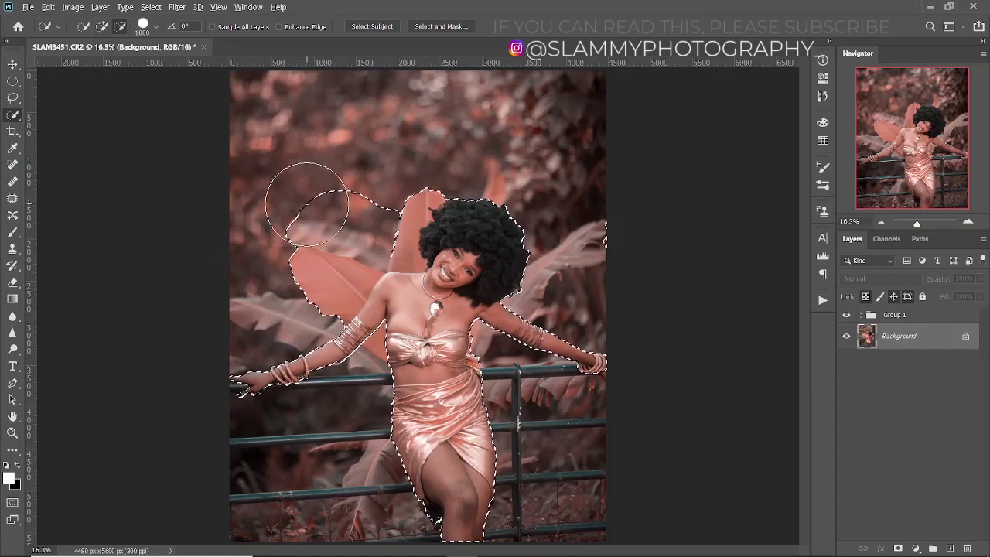
pyautogui.click(309, 203)
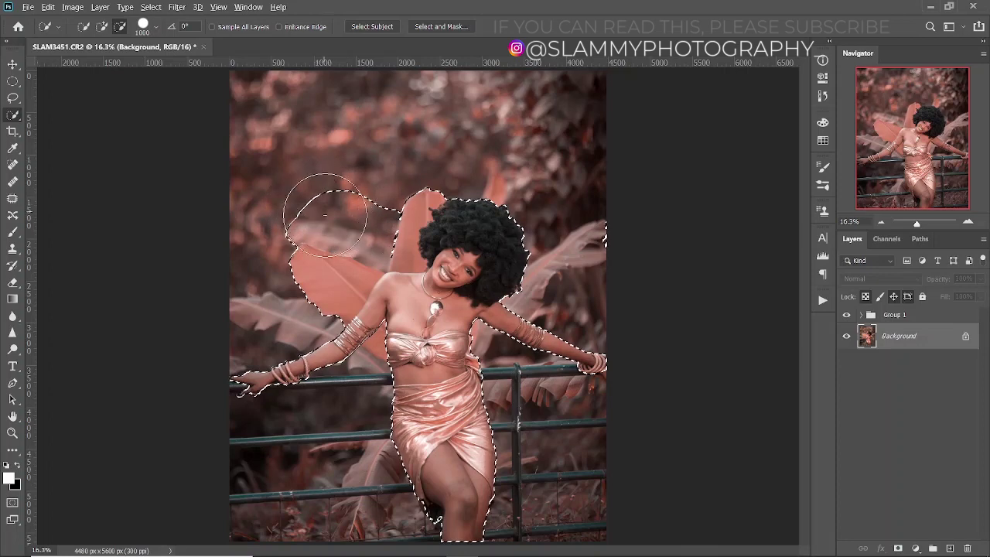
pyautogui.click(322, 216)
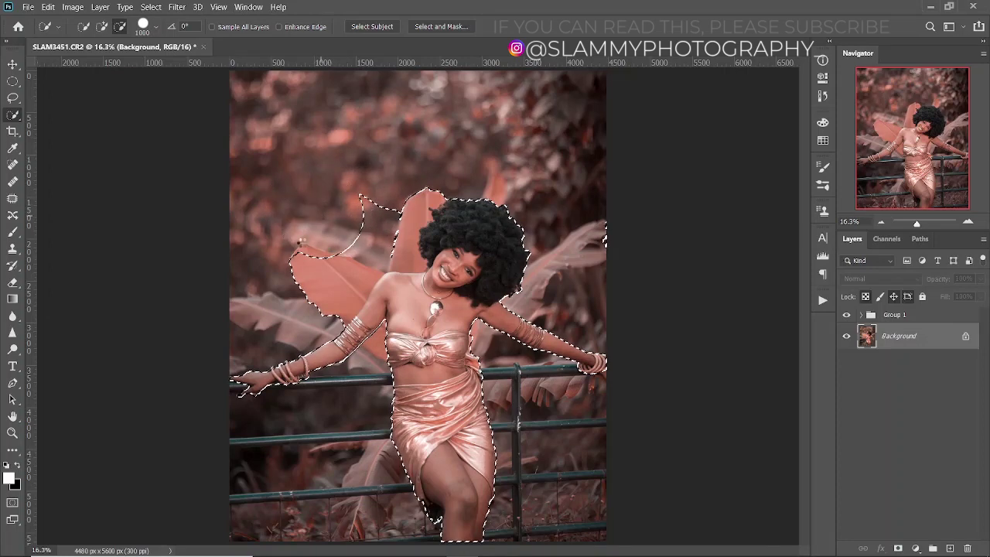
pyautogui.click(302, 260)
pyautogui.click(352, 210)
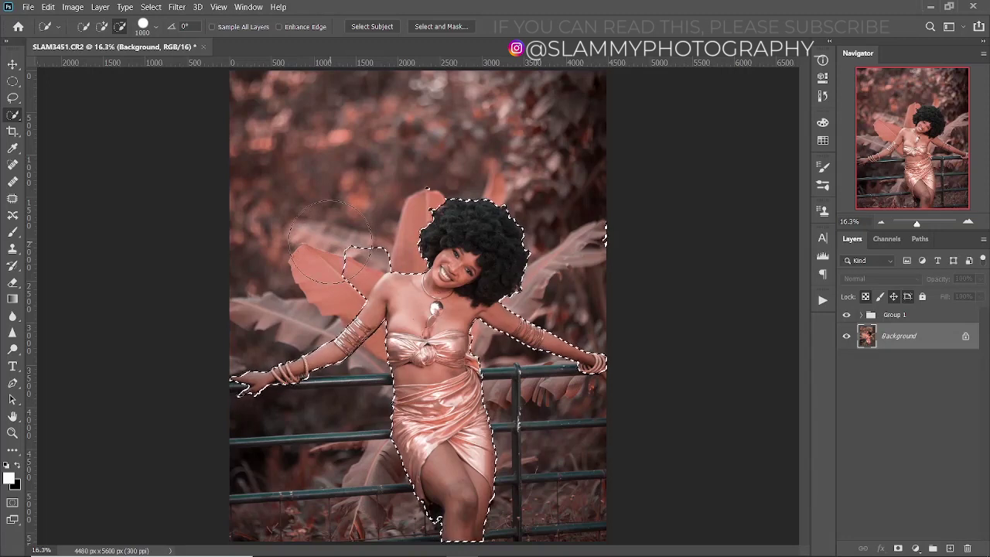
pyautogui.click(335, 245)
pyautogui.click(606, 222)
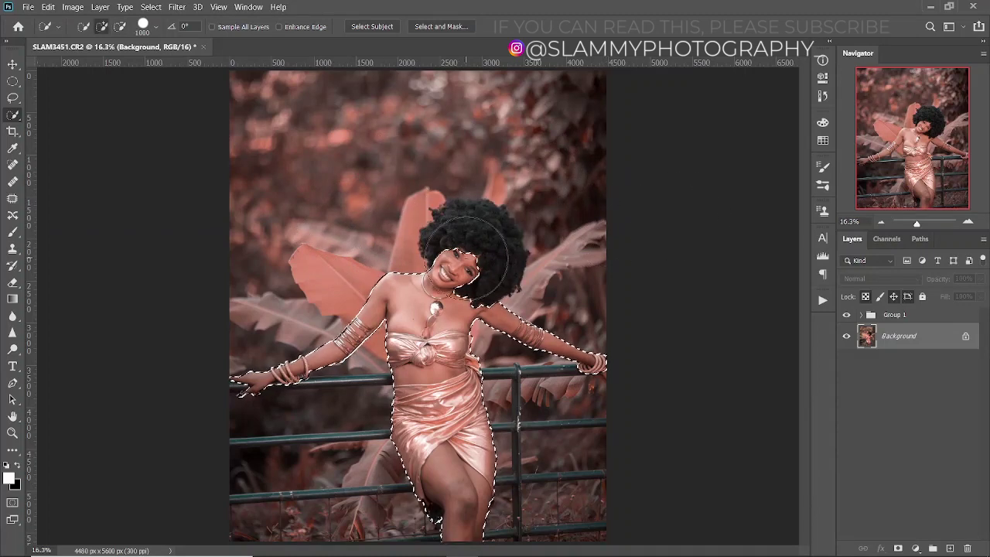
# Add the woman's hair back to the selection with the Quick Selection brush at size 500
pyautogui.press('[')
pyautogui.click(471, 232)
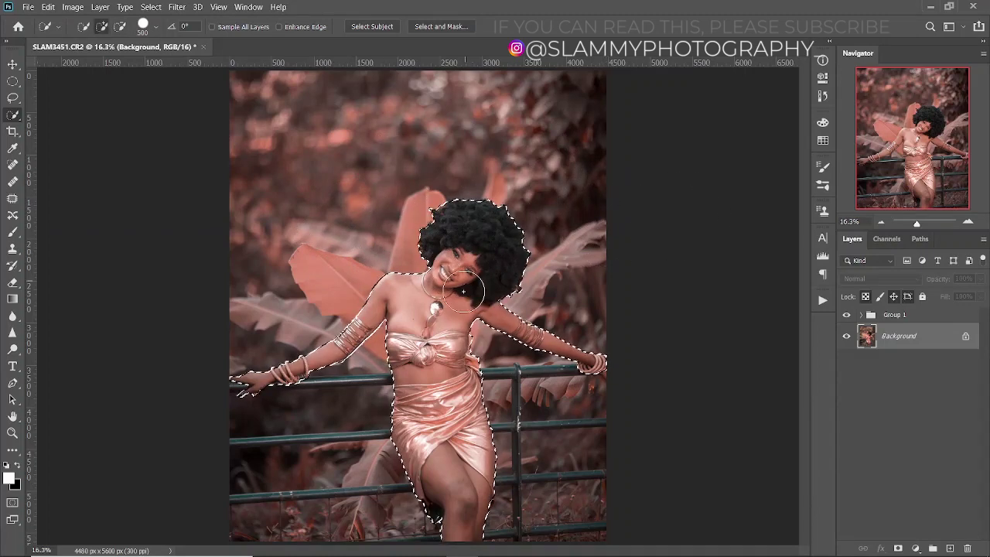
pyautogui.press('[')
pyautogui.press('[')
pyautogui.press('[')
pyautogui.press('[')
pyautogui.click(531, 337)
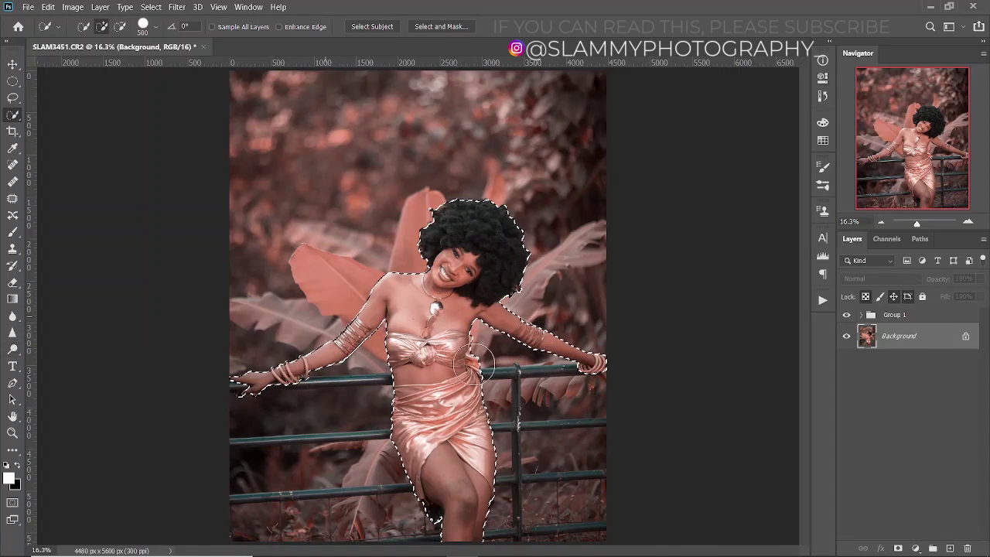
# Add a layer mask to Group 1 from the woman's selection and invert it repeatedly to compare the effect on subject and background
pyautogui.click(898, 314)
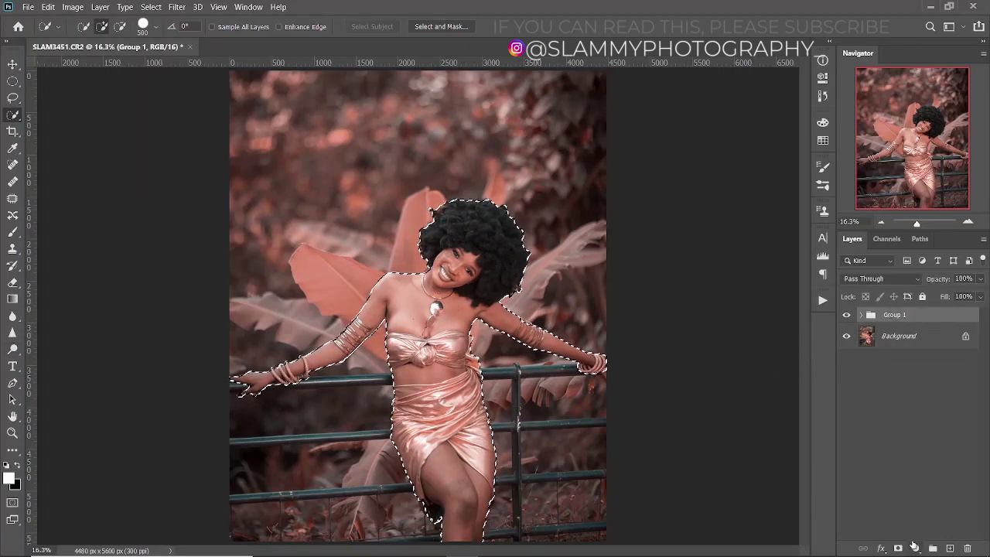
pyautogui.click(901, 547)
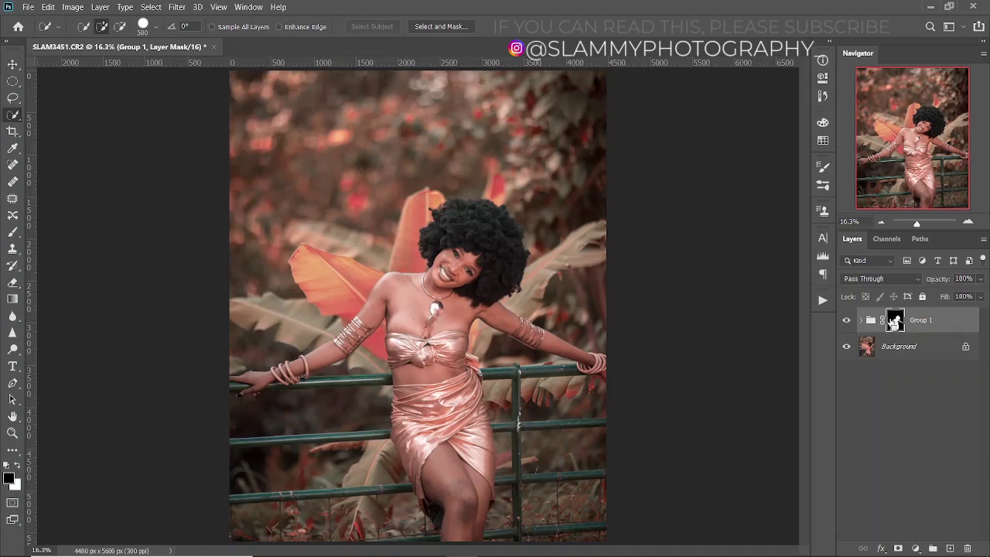
pyautogui.hotkey('ctrl', 'i')
pyautogui.hotkey('ctrl', 'i')
pyautogui.hotkey('ctrl', 'i')
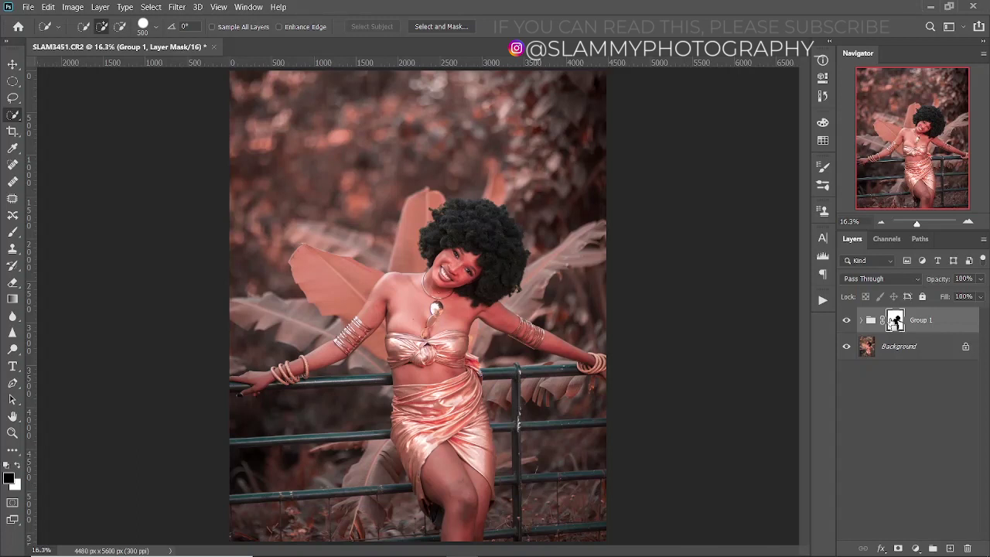
pyautogui.hotkey('ctrl', 'i')
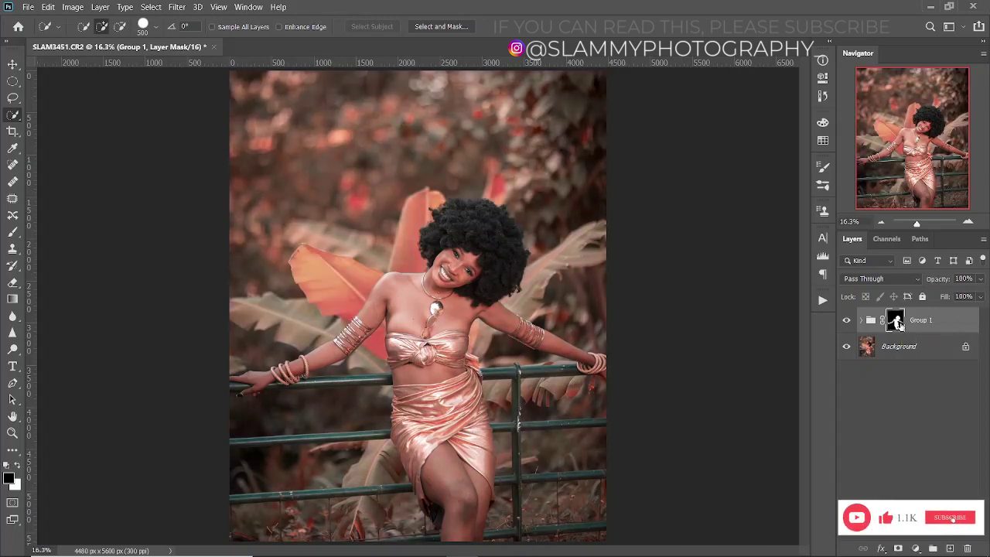
# Delete the layer mask from Group 1
pyautogui.moveTo(895, 321); pyautogui.dragTo(972, 552)
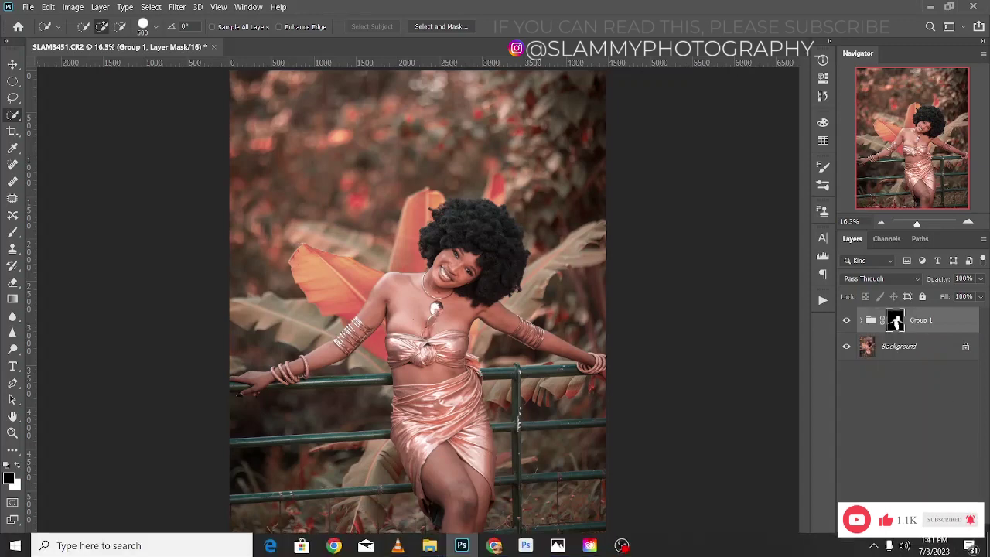
pyautogui.moveTo(895, 321); pyautogui.dragTo(967, 548)
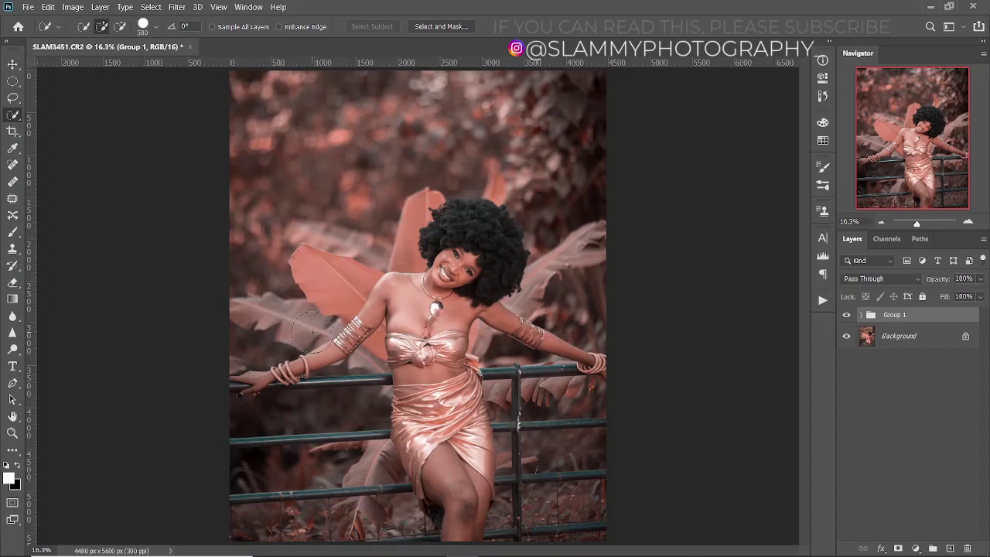
# Select an ellipse around the woman's head and torso and add a Curves adjustment layer from it with the RGB midtones pulled down
pyautogui.click(12, 82)
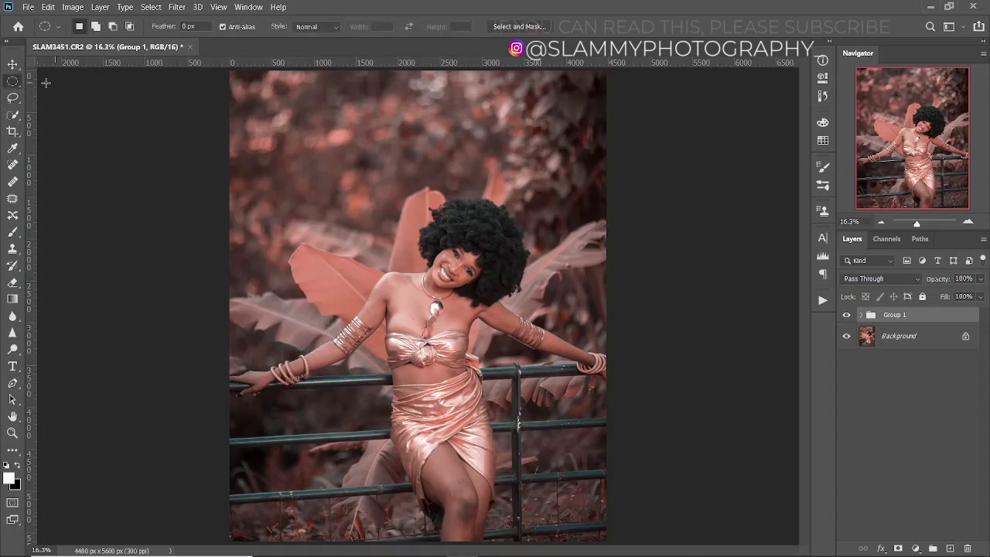
pyautogui.moveTo(335, 163); pyautogui.dragTo(550, 425)
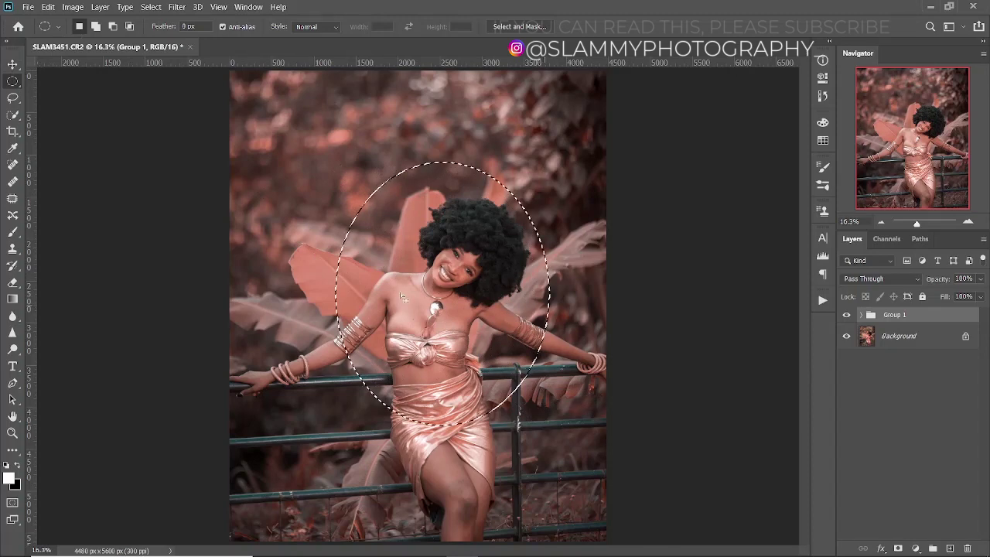
pyautogui.click(916, 548)
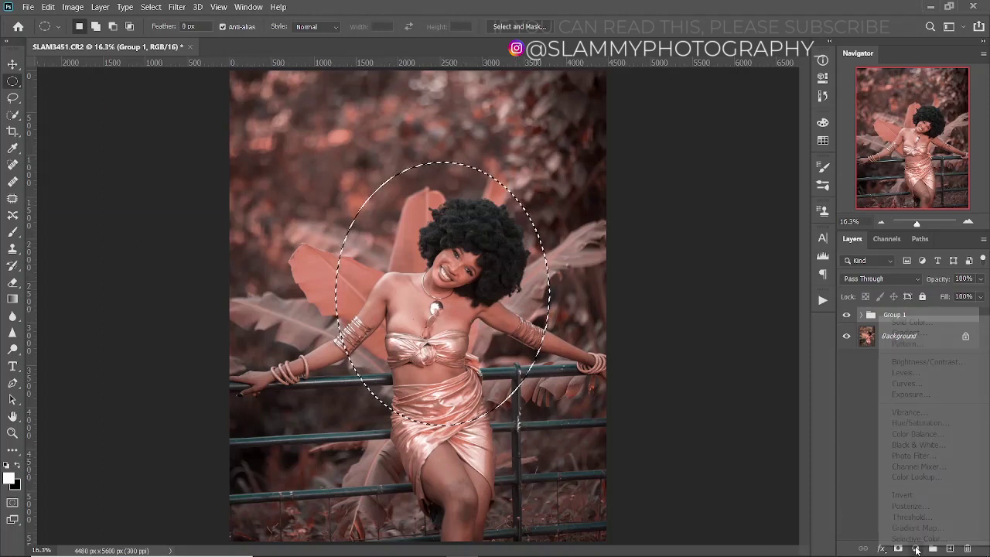
pyautogui.click(901, 384)
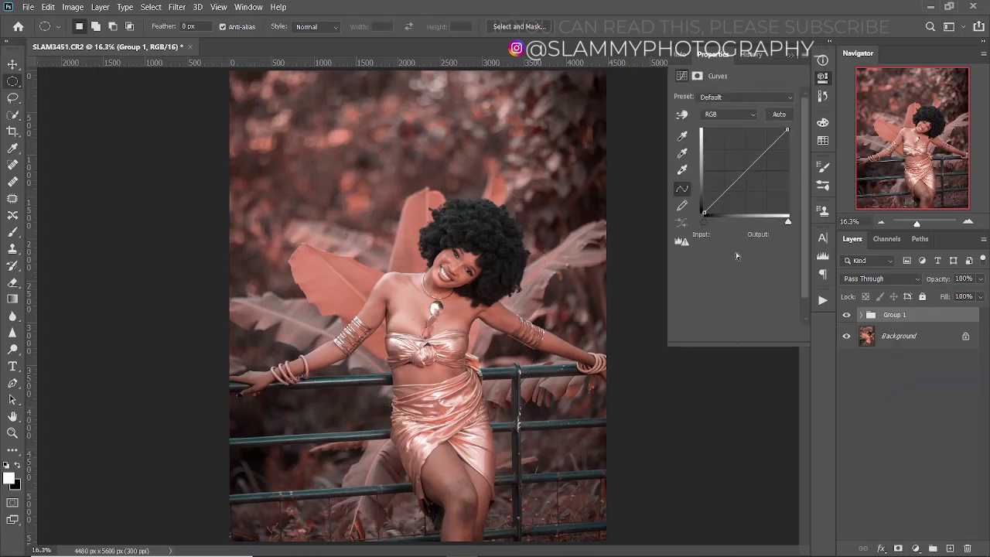
pyautogui.moveTo(749, 172); pyautogui.dragTo(757, 179)
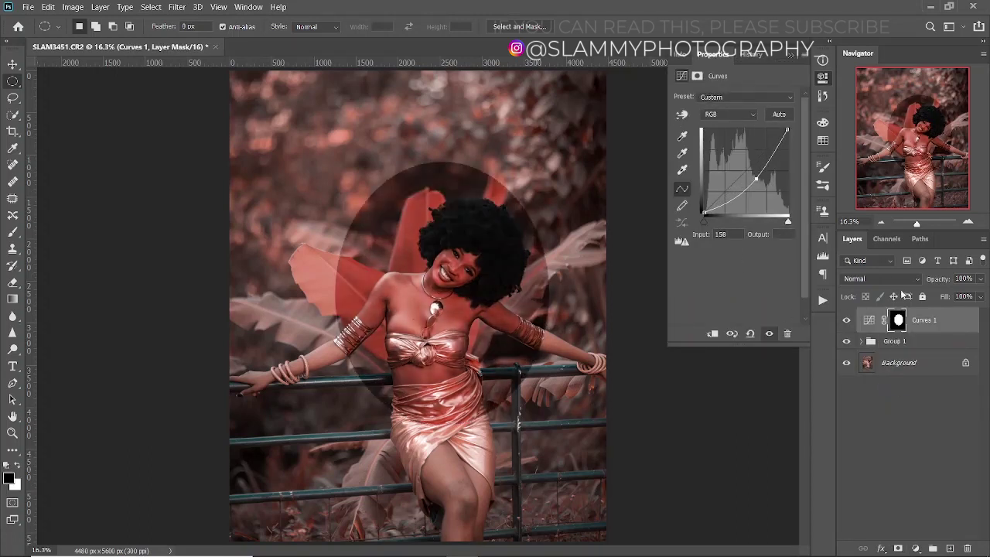
# Invert the Curves layer's mask to darken the area around the woman and set the mask feather to 107.4 px
pyautogui.click(898, 322)
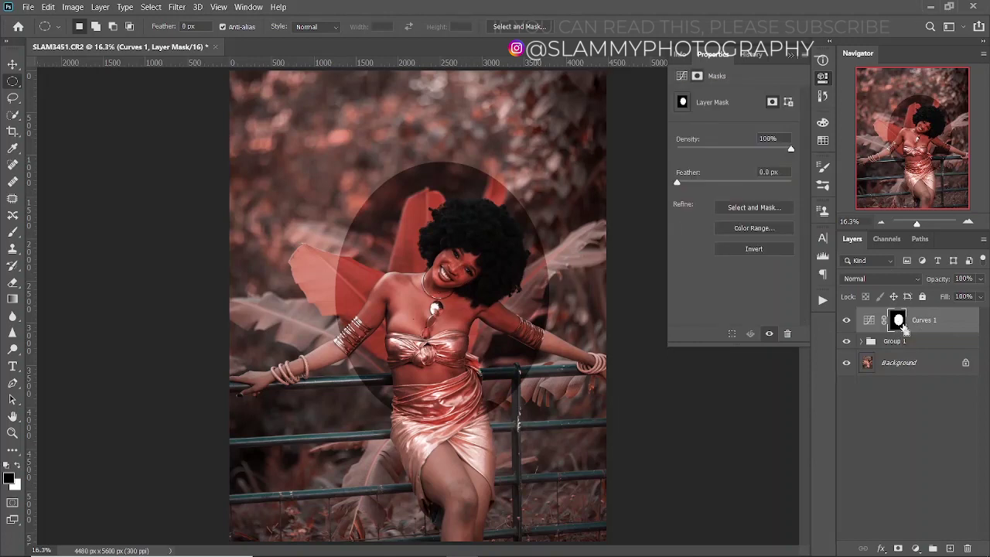
pyautogui.hotkey('ctrl', 'i')
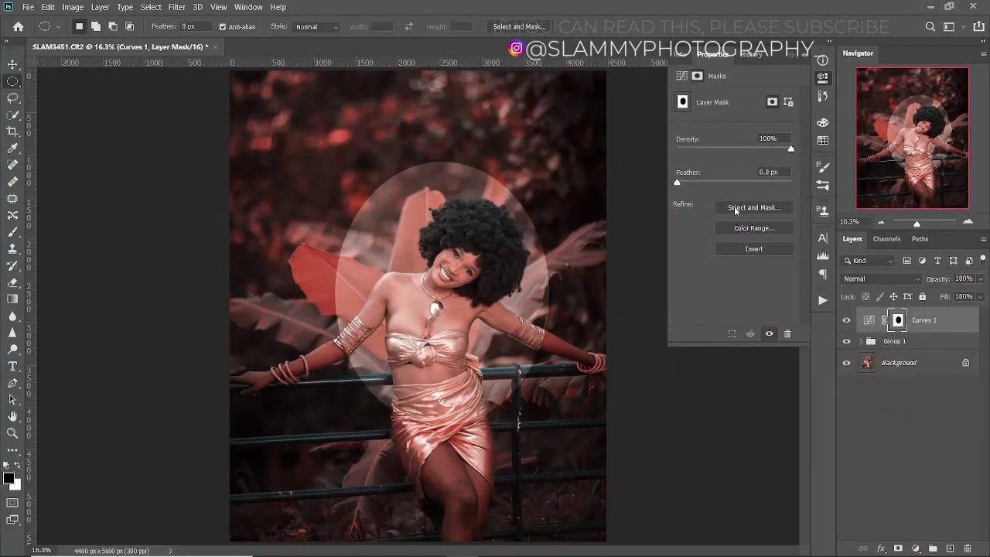
pyautogui.moveTo(678, 183); pyautogui.dragTo(751, 184)
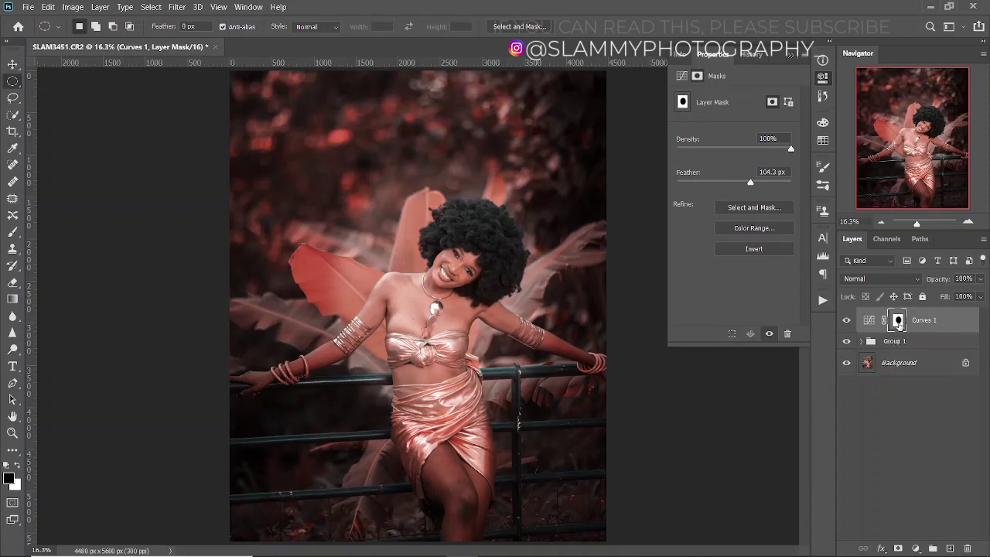
pyautogui.click(868, 321)
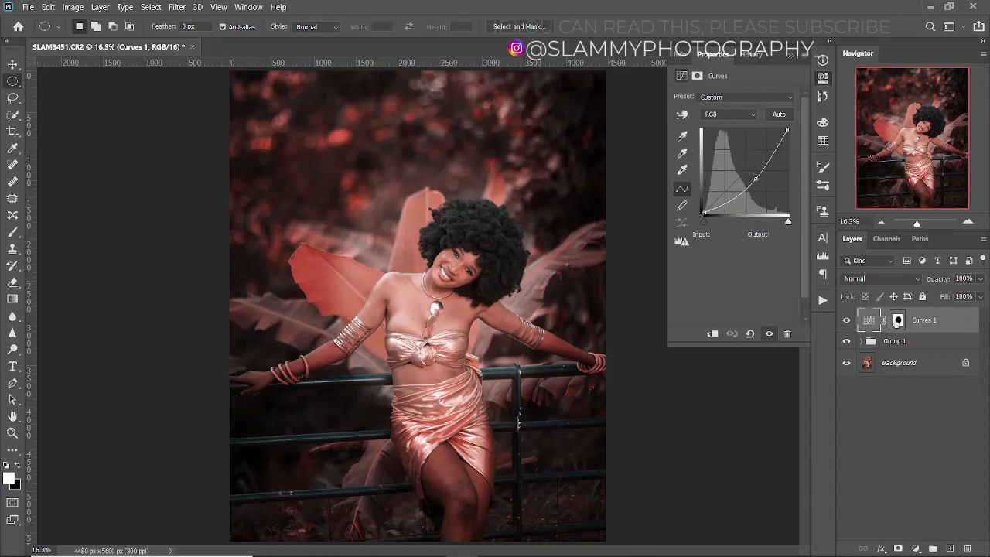
pyautogui.click(898, 320)
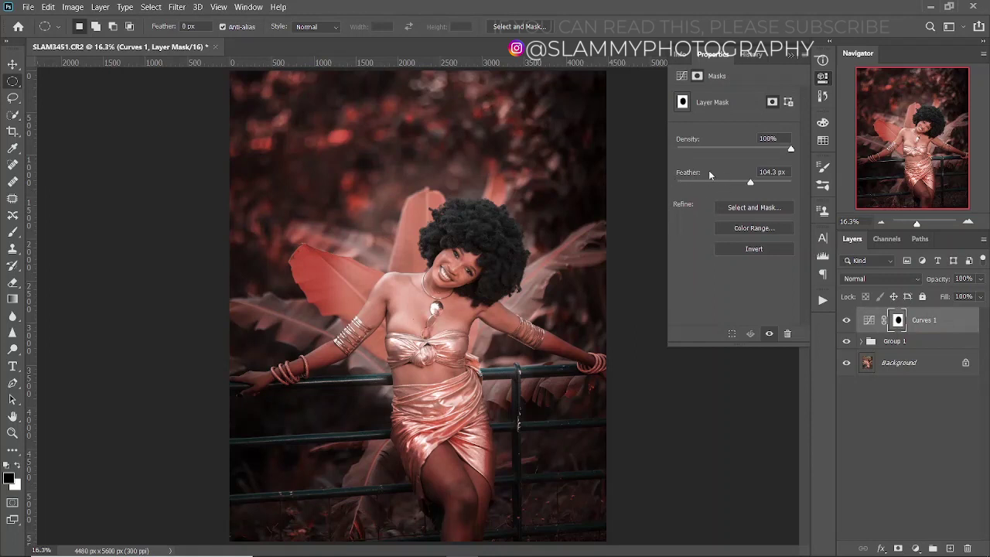
pyautogui.moveTo(687, 176); pyautogui.dragTo(710, 181)
# Reduce the Curves layer's opacity to 62% and toggle its visibility to compare the vignette effect
pyautogui.moveTo(939, 280); pyautogui.dragTo(913, 300)
pyautogui.click(847, 322)
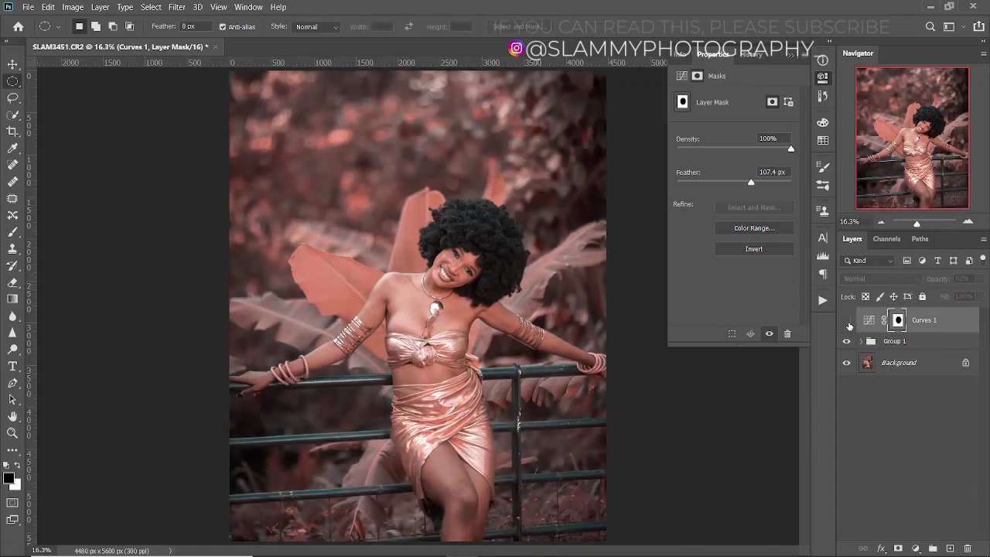
pyautogui.click(847, 322)
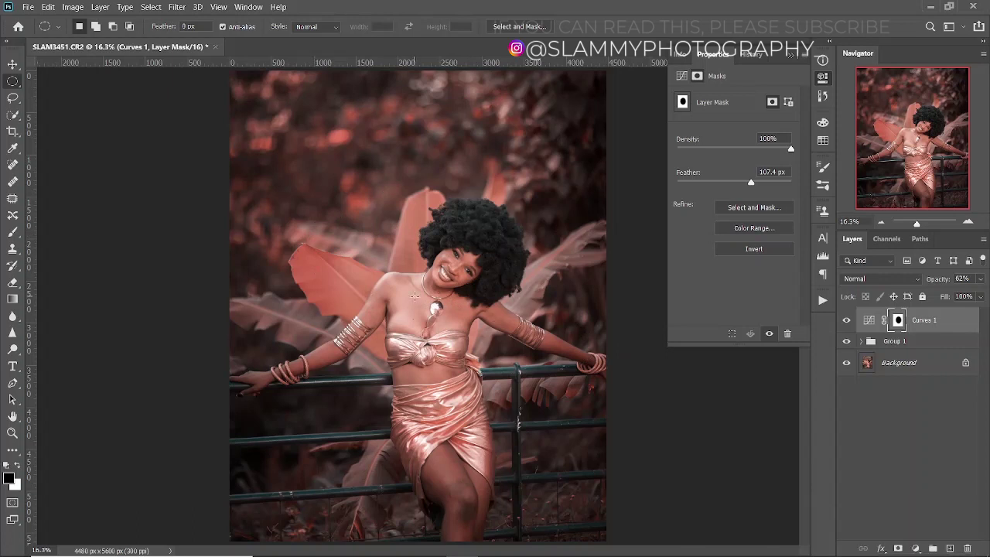
# Collapse the adjustment properties and toggle all layers above Background off and on to compare before and after
pyautogui.click(791, 55)
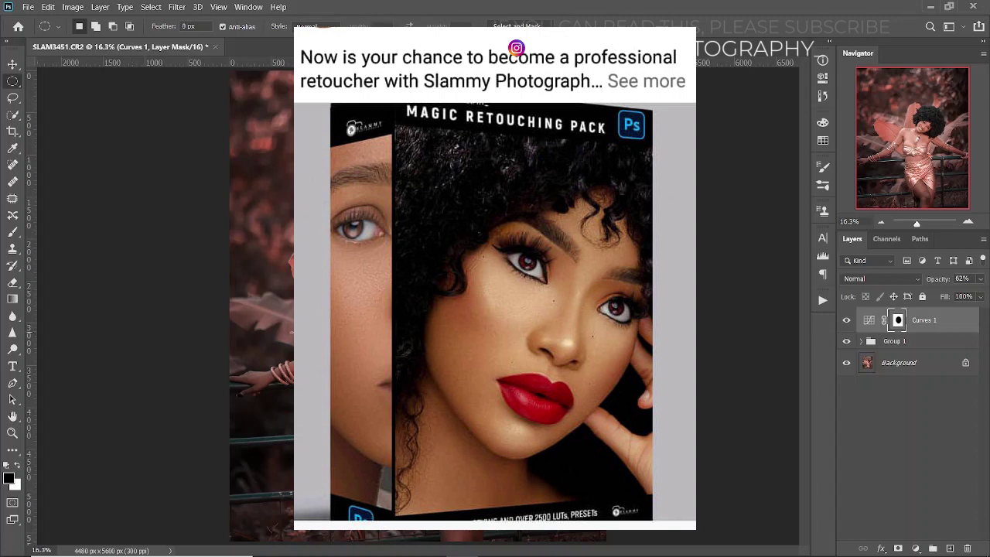
pyautogui.keyDown('alt'); pyautogui.click(847, 363); pyautogui.keyUp('alt')
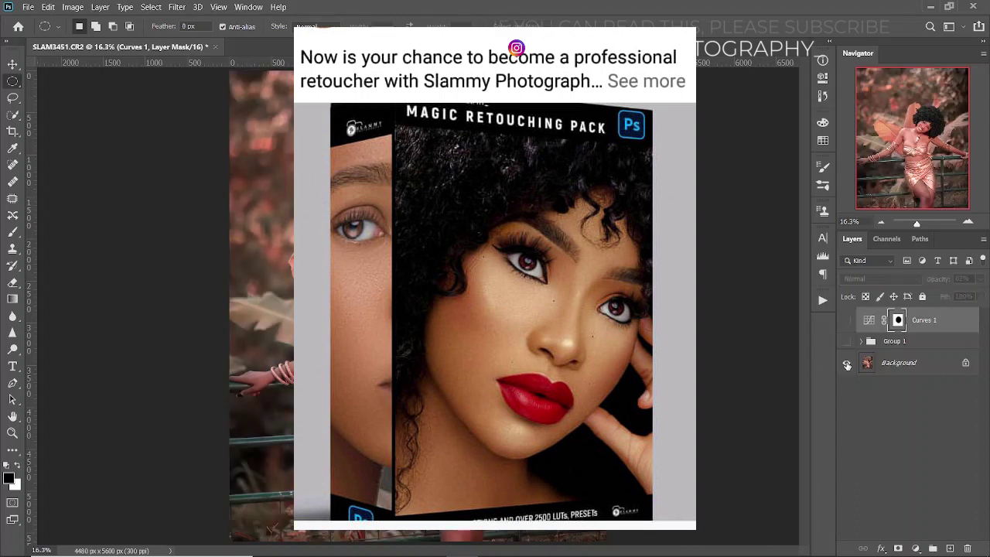
pyautogui.keyDown('alt'); pyautogui.click(846, 363); pyautogui.keyUp('alt')
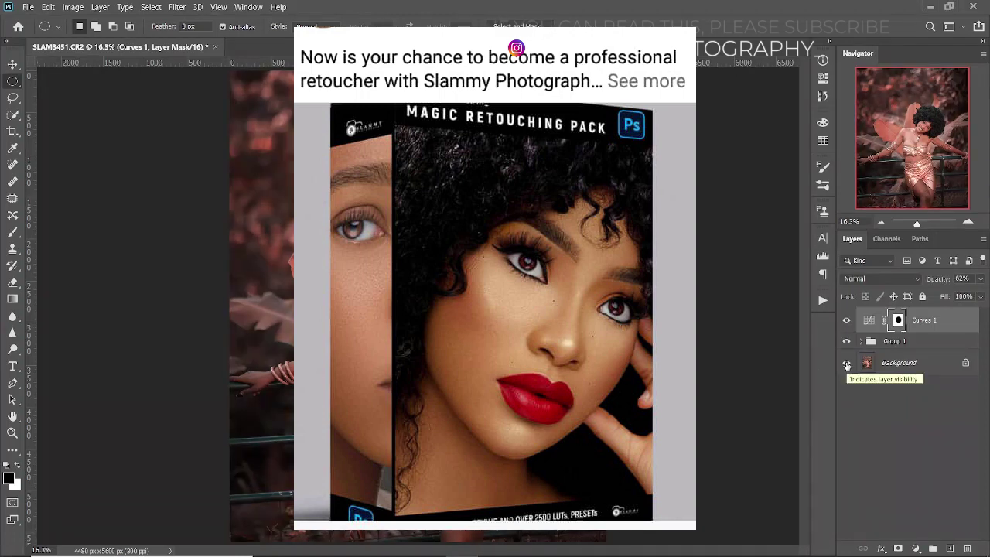